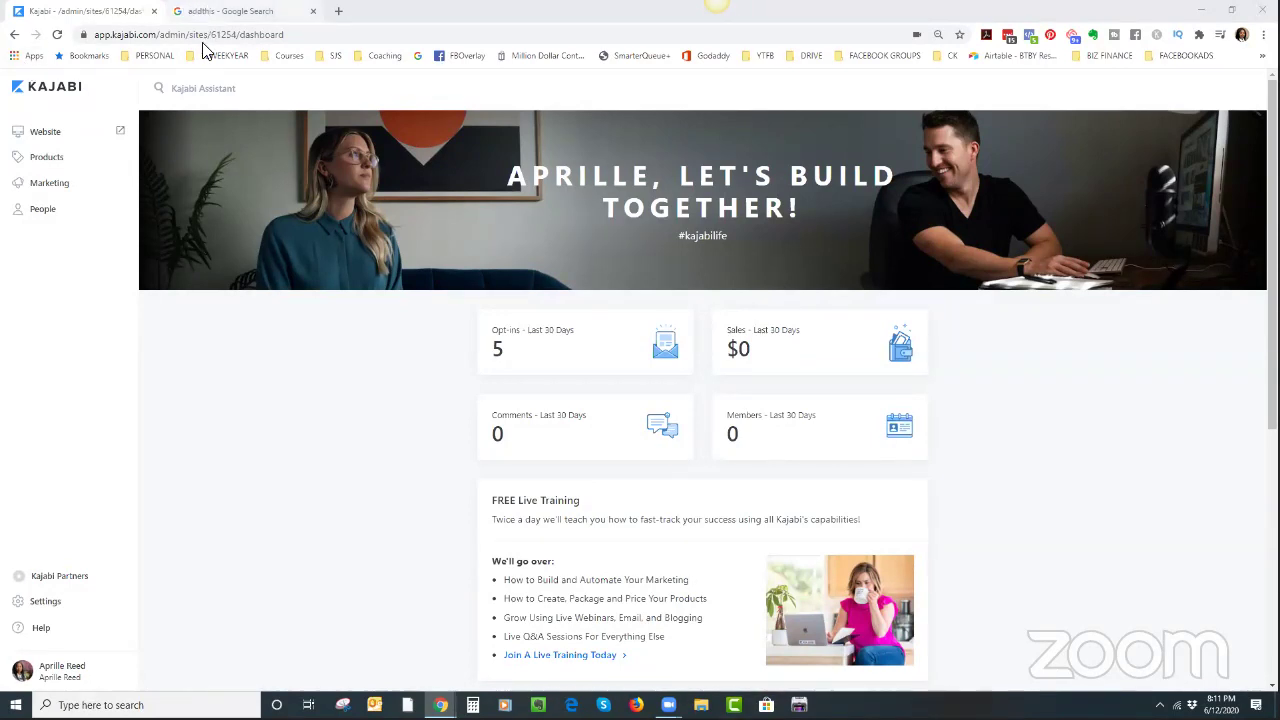
Step: Go to the AddThis dashboard and pick Share Buttons on the Select a Tool page
key("ctrl+Tab")
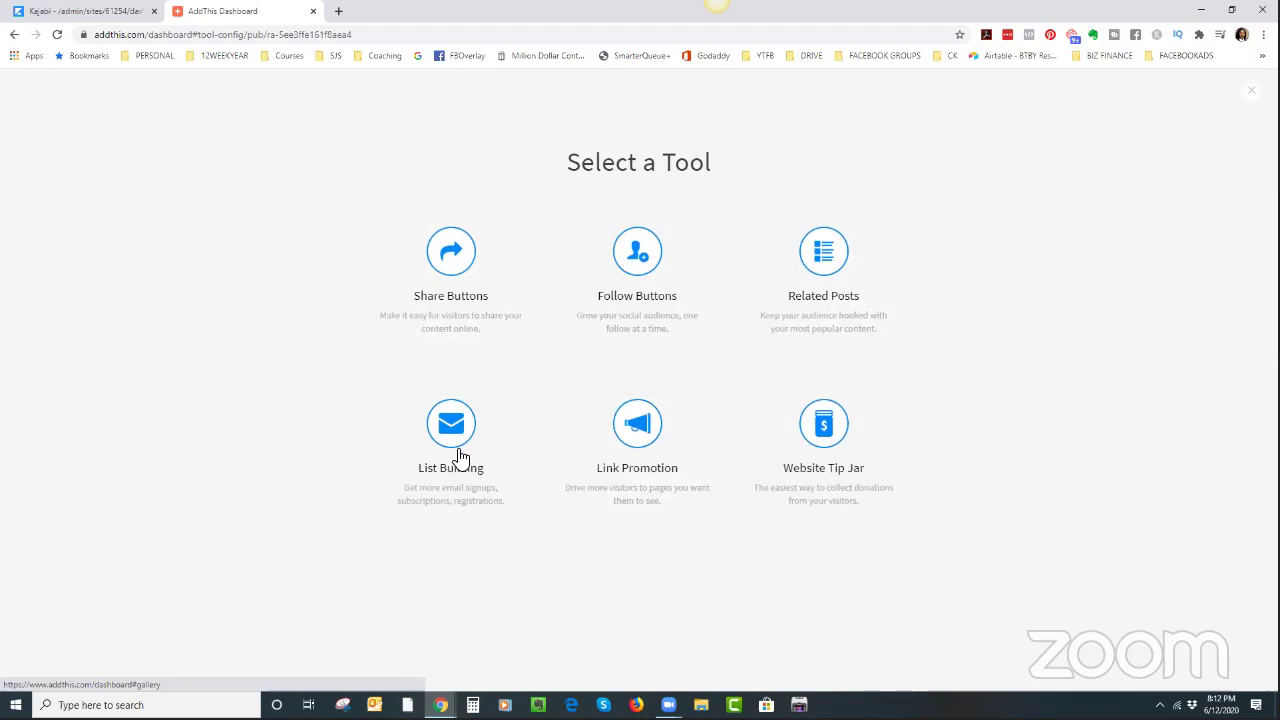
left_click(455, 263)
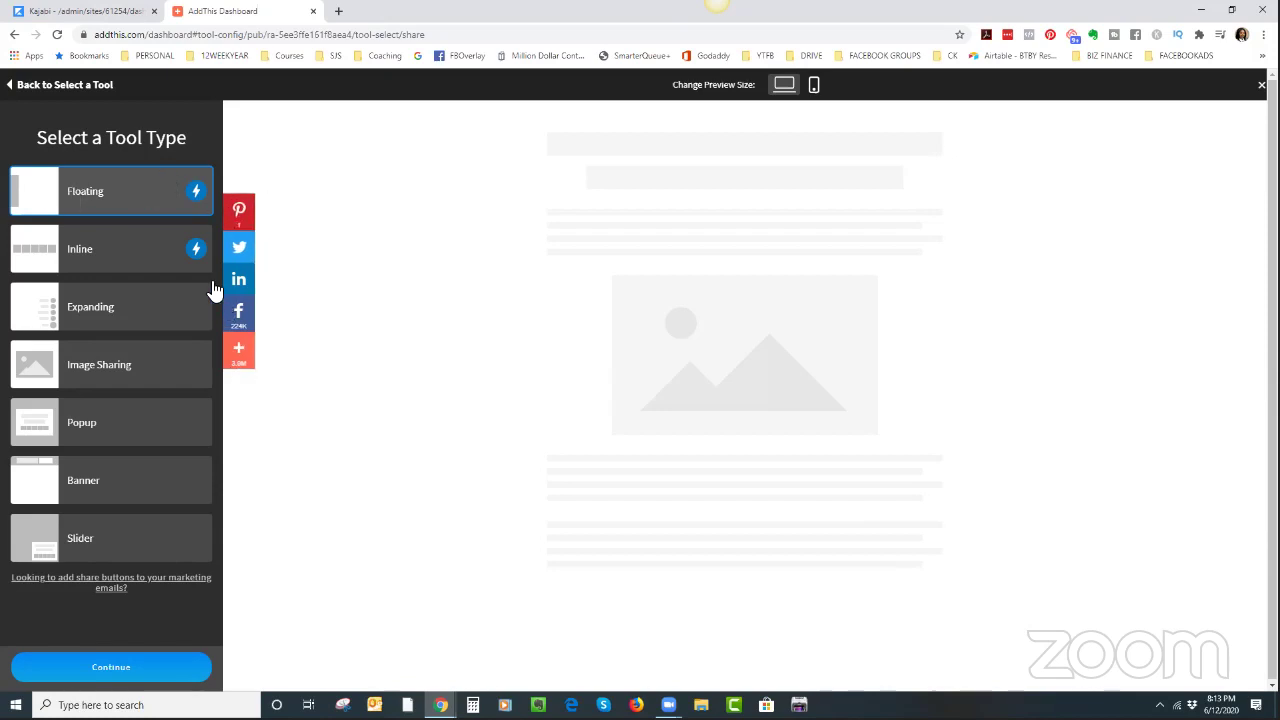
Step: Compare the Inline share-button preview, then choose the Floating share bar again
left_click(104, 256)
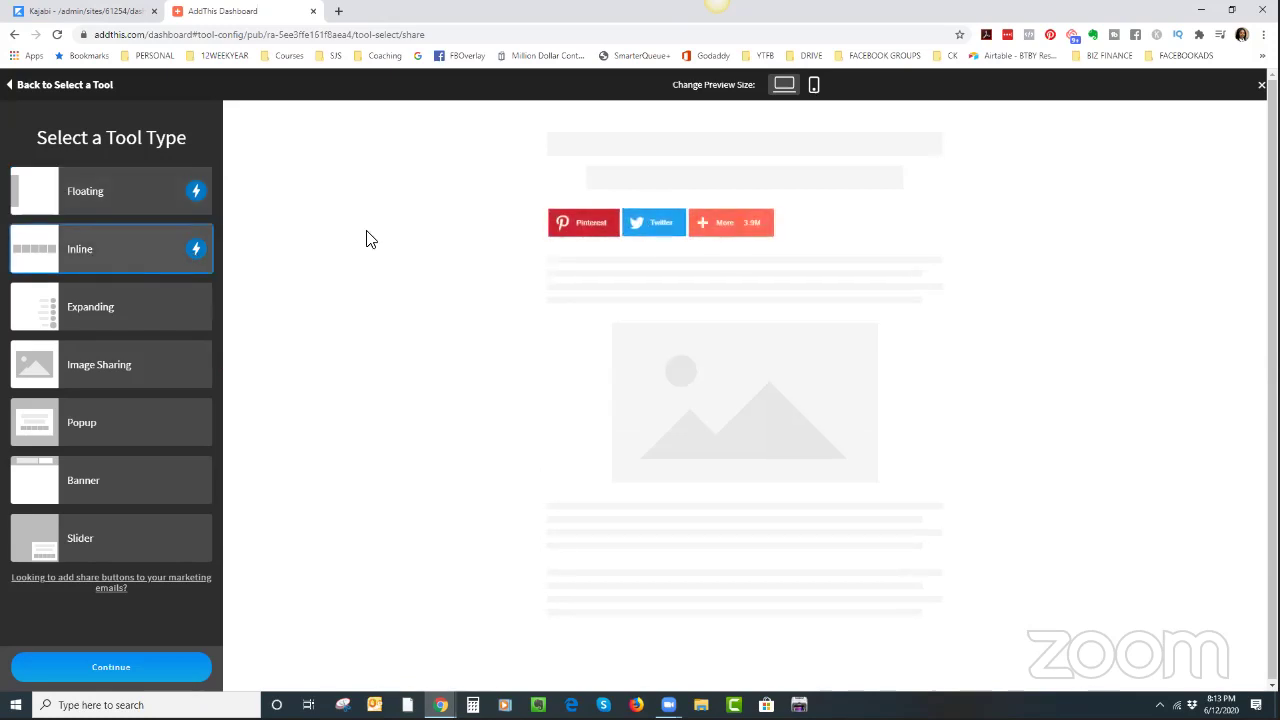
left_click(104, 199)
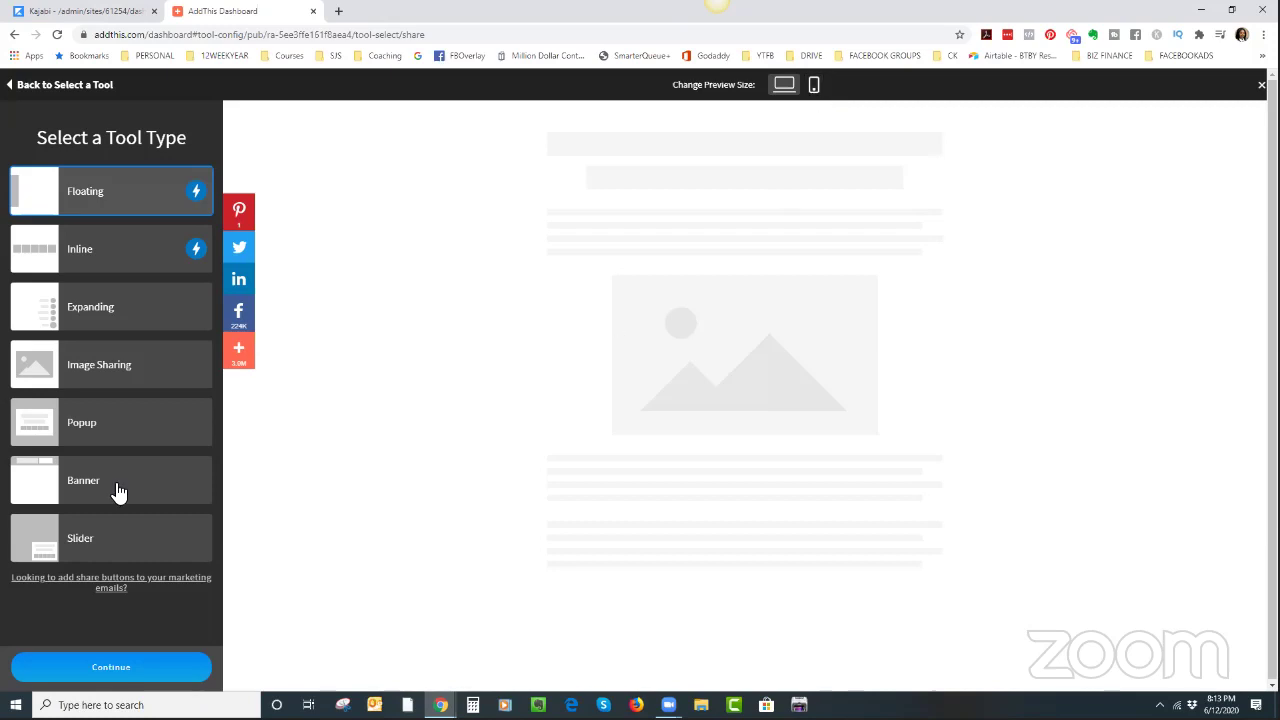
Step: Hand-pick services: add LinkedIn, drop Email, order Facebook, Twitter, LinkedIn, Pinterest, AddThis
left_click(118, 668)
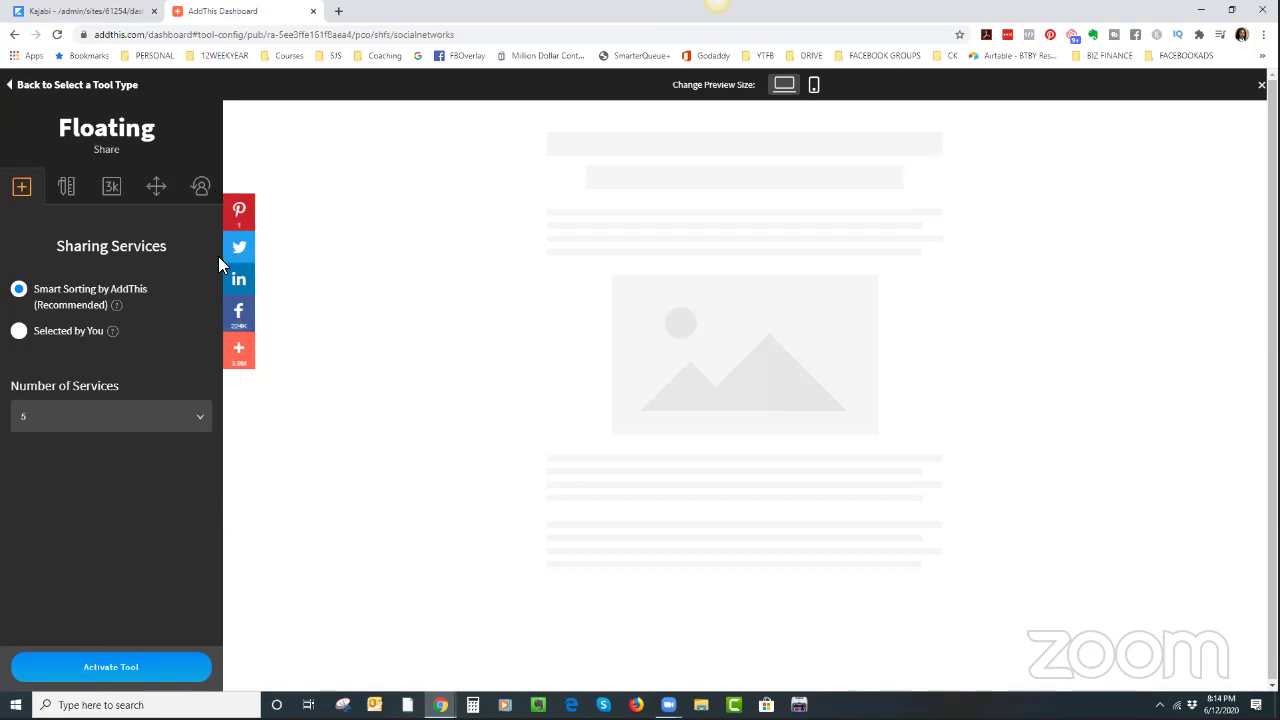
left_click(22, 335)
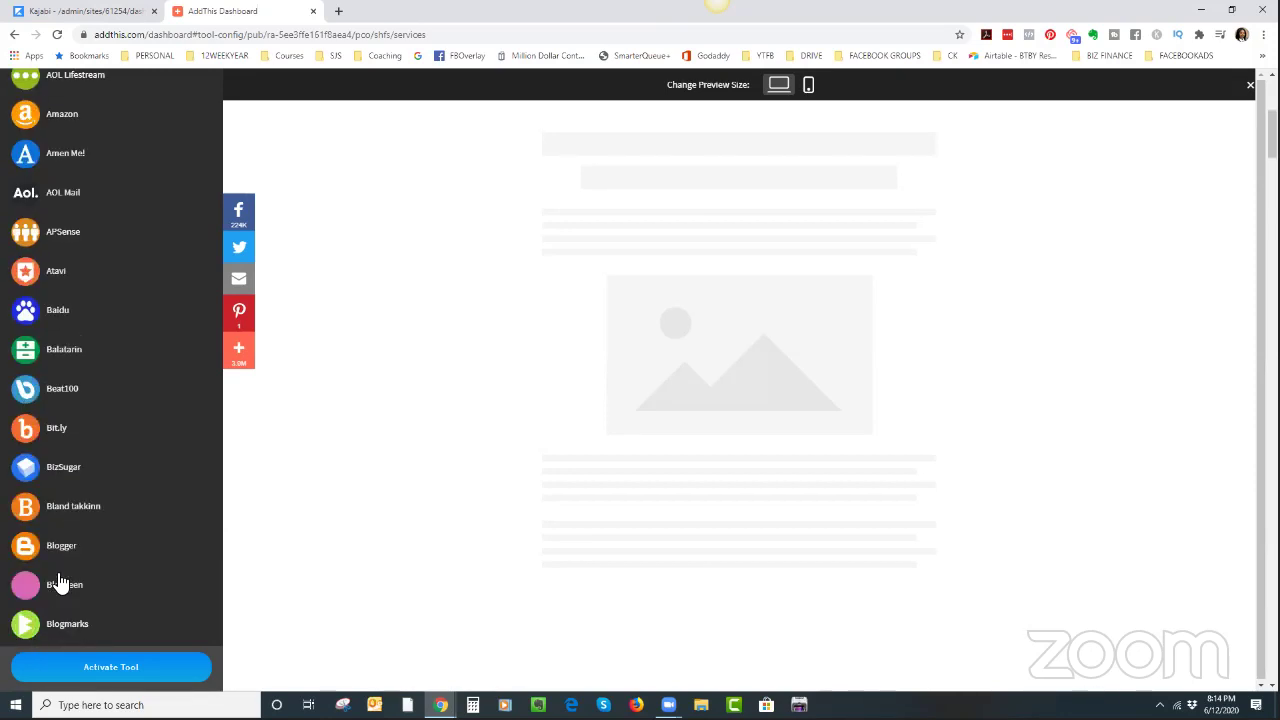
scroll(58, 582, "up", 2)
scroll(60, 560, "up", 1)
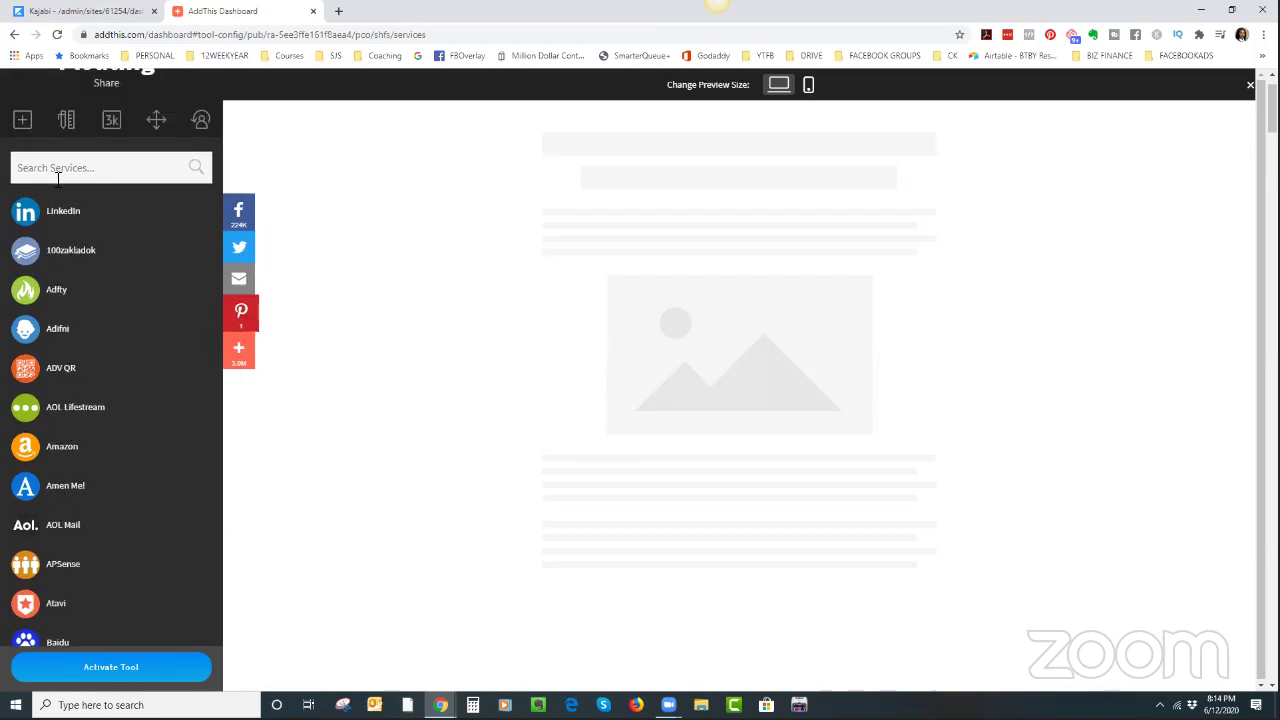
left_click(25, 211)
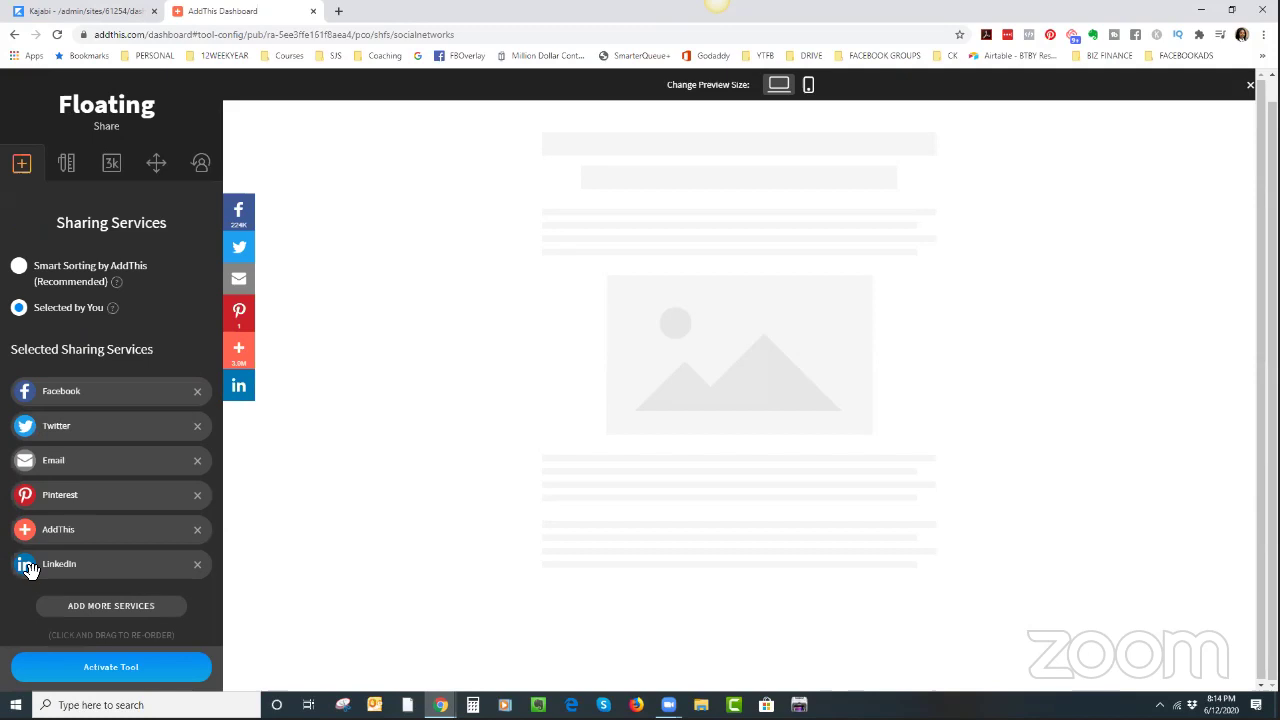
left_click_drag(89, 570, 79, 426)
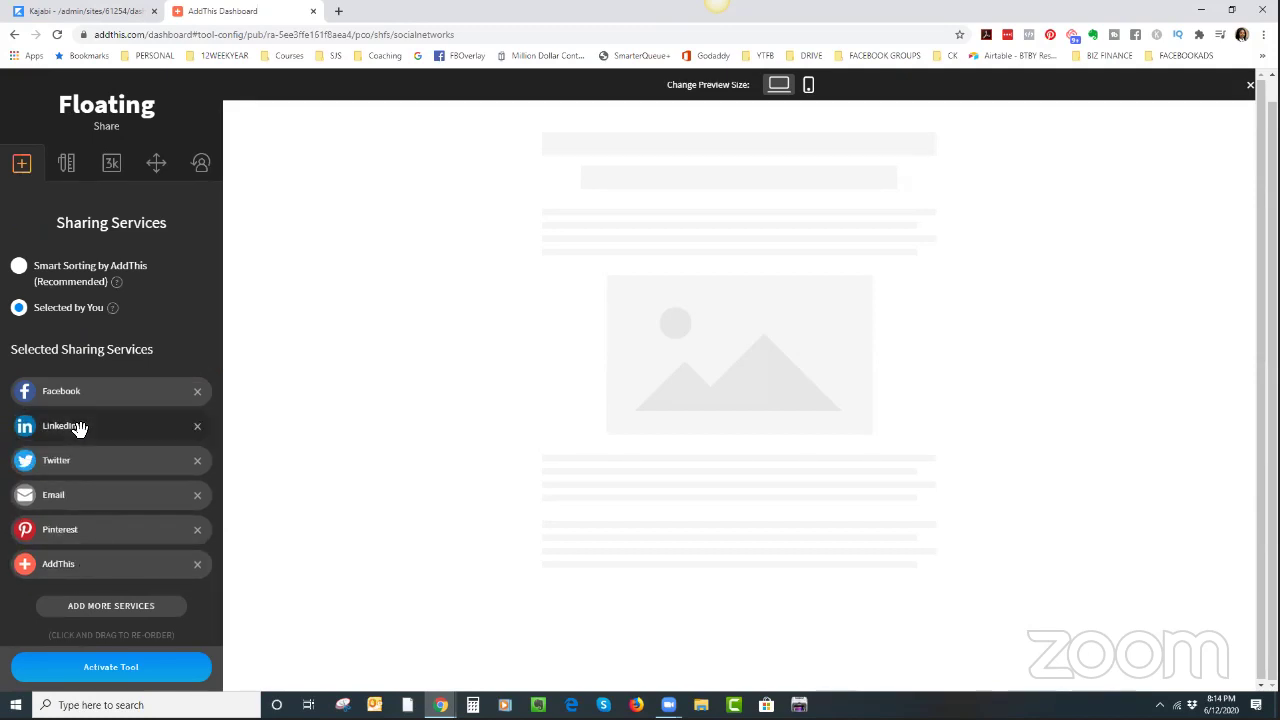
left_click(197, 497)
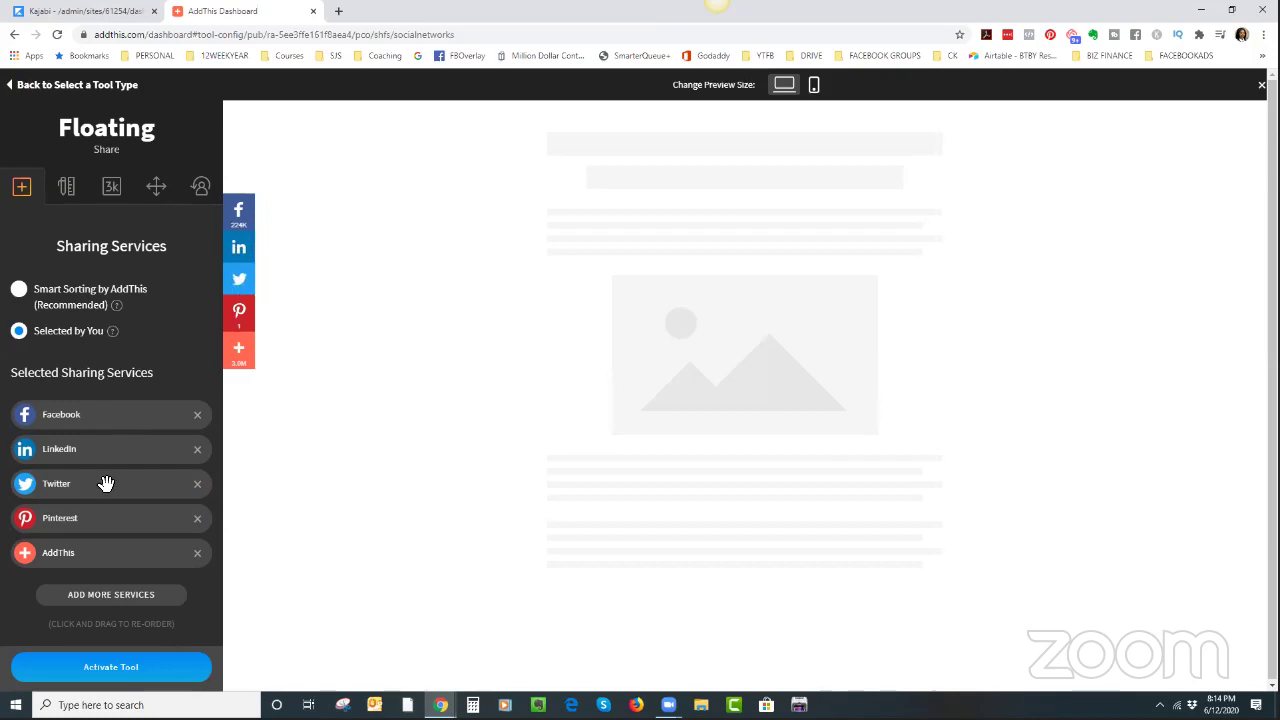
left_click_drag(110, 490, 116, 451)
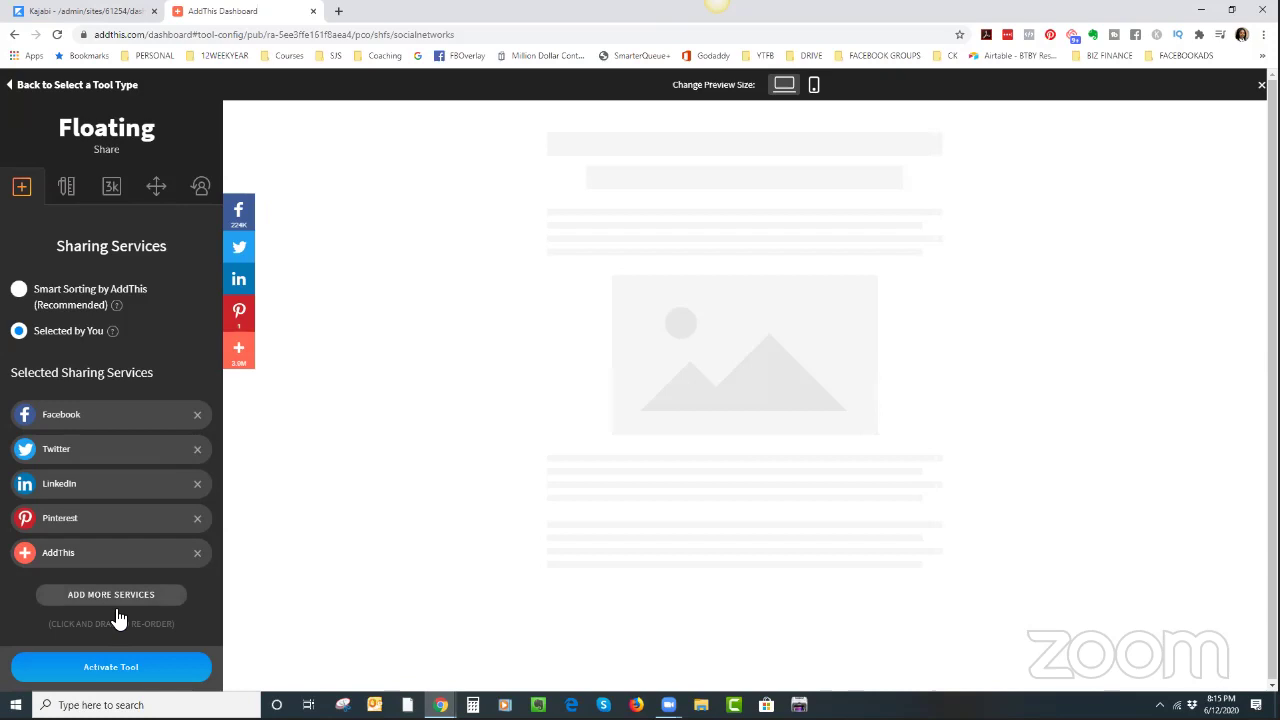
Step: Review the Design and Share Counters settings, trying a share count minimum of 5
left_click(67, 187)
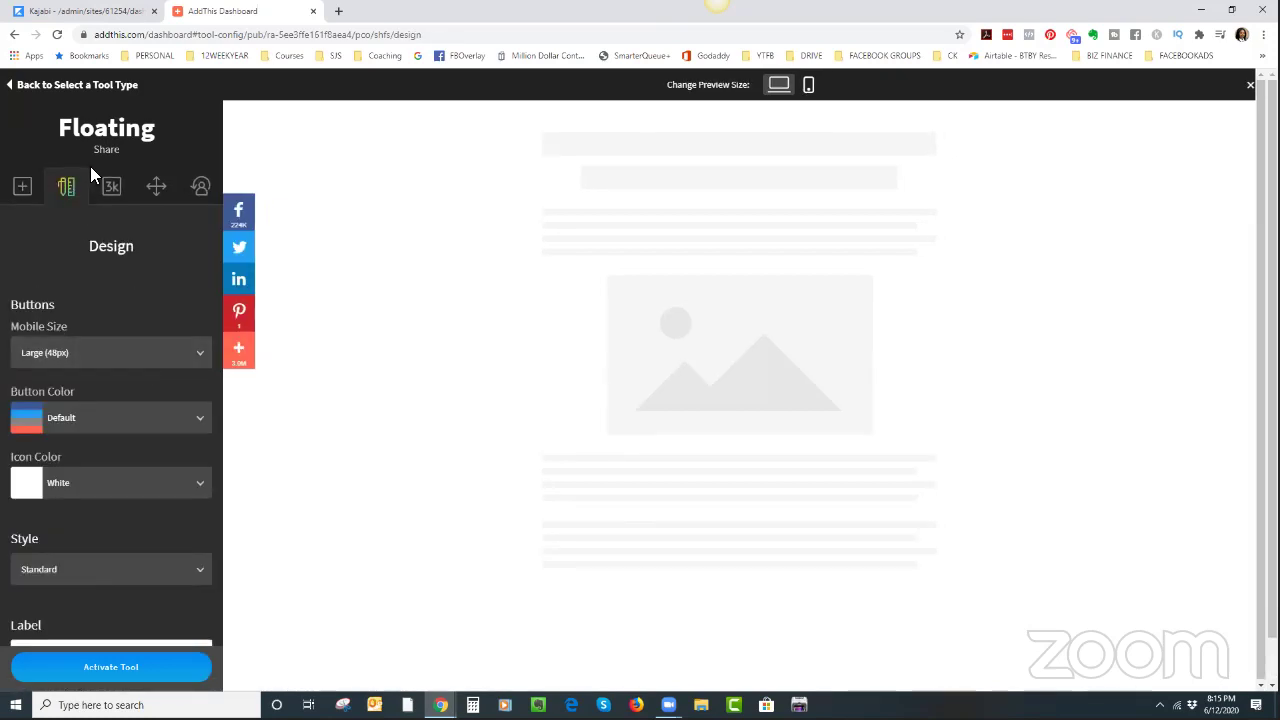
left_click(110, 188)
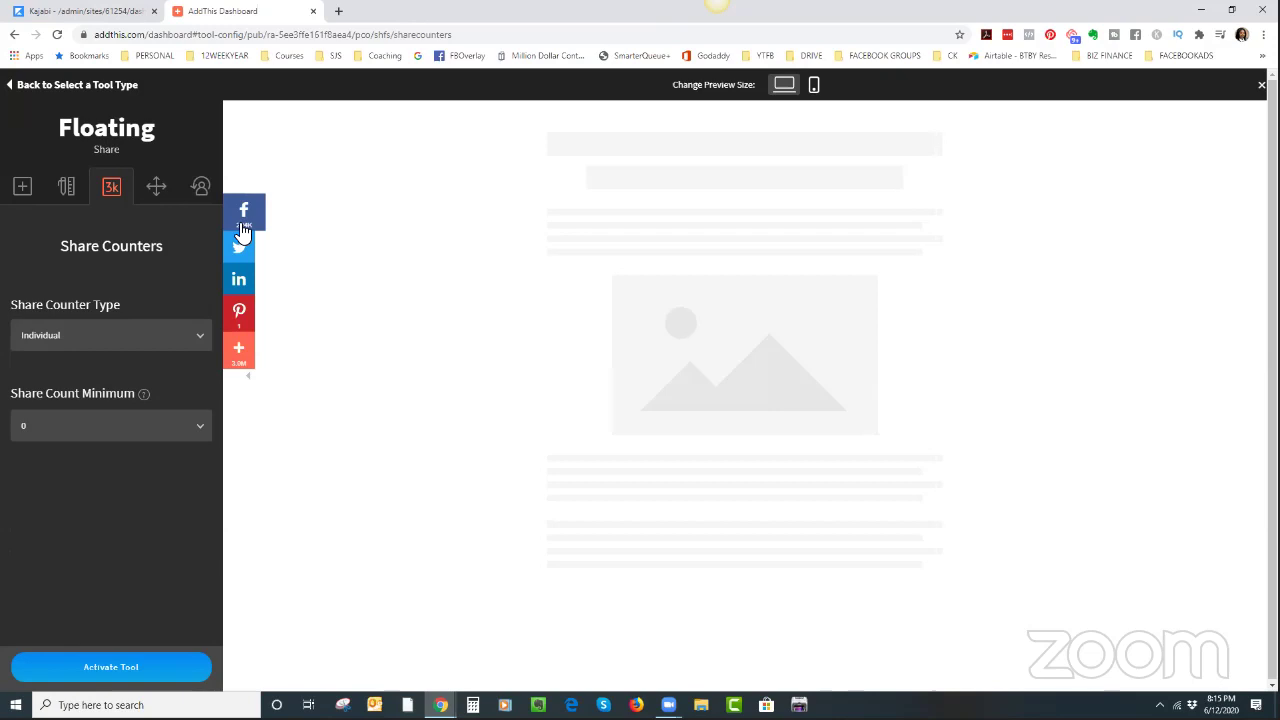
left_click(200, 424)
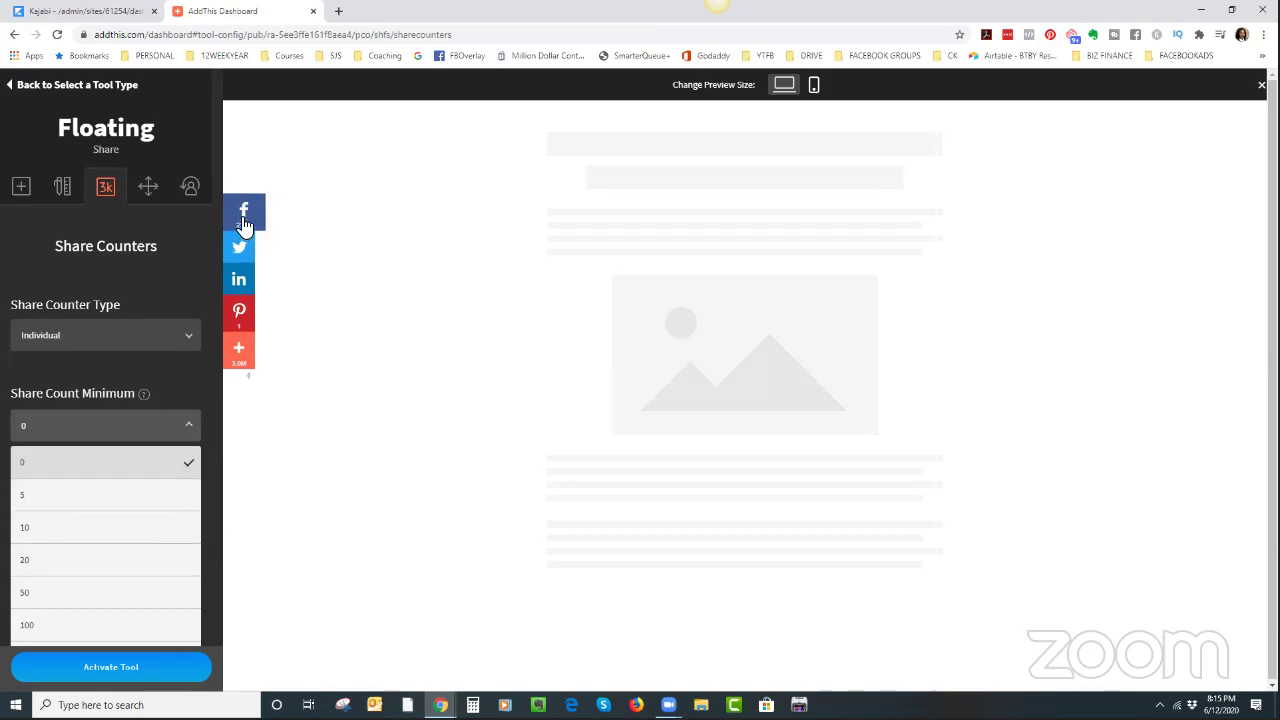
left_click(44, 494)
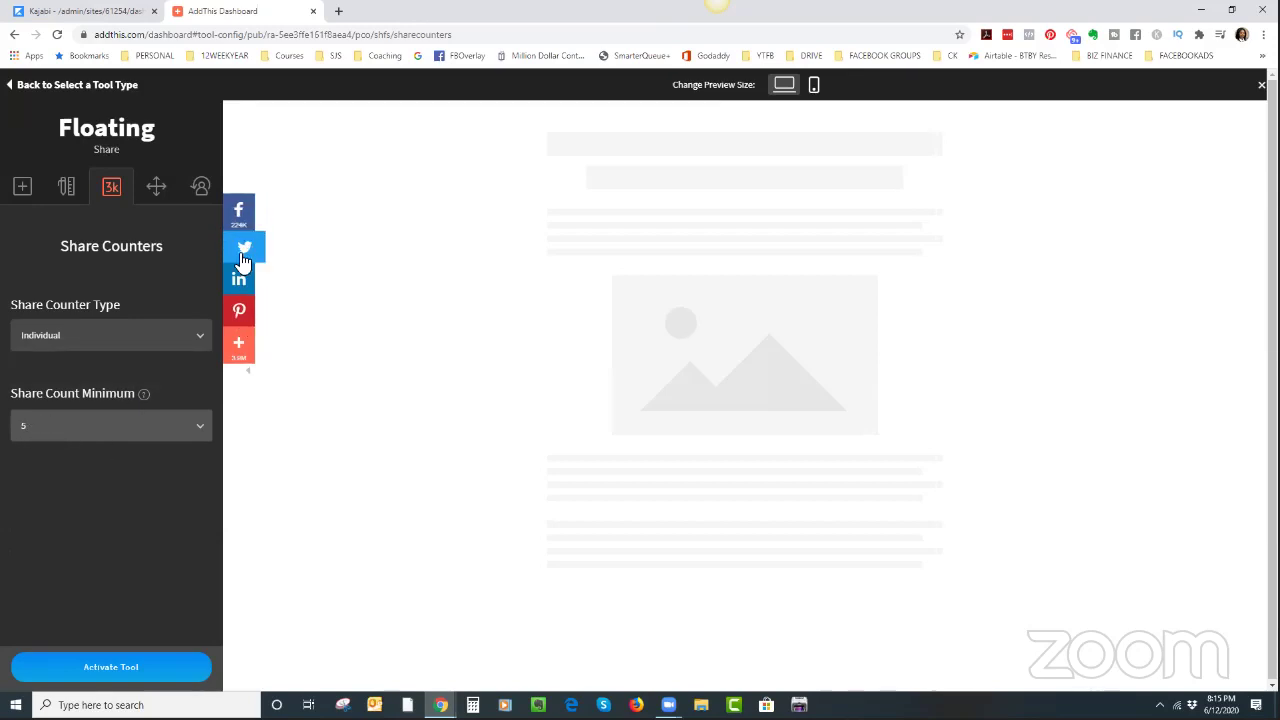
Step: Reset the share count minimum to 0 and bring up the Position settings
left_click(190, 427)
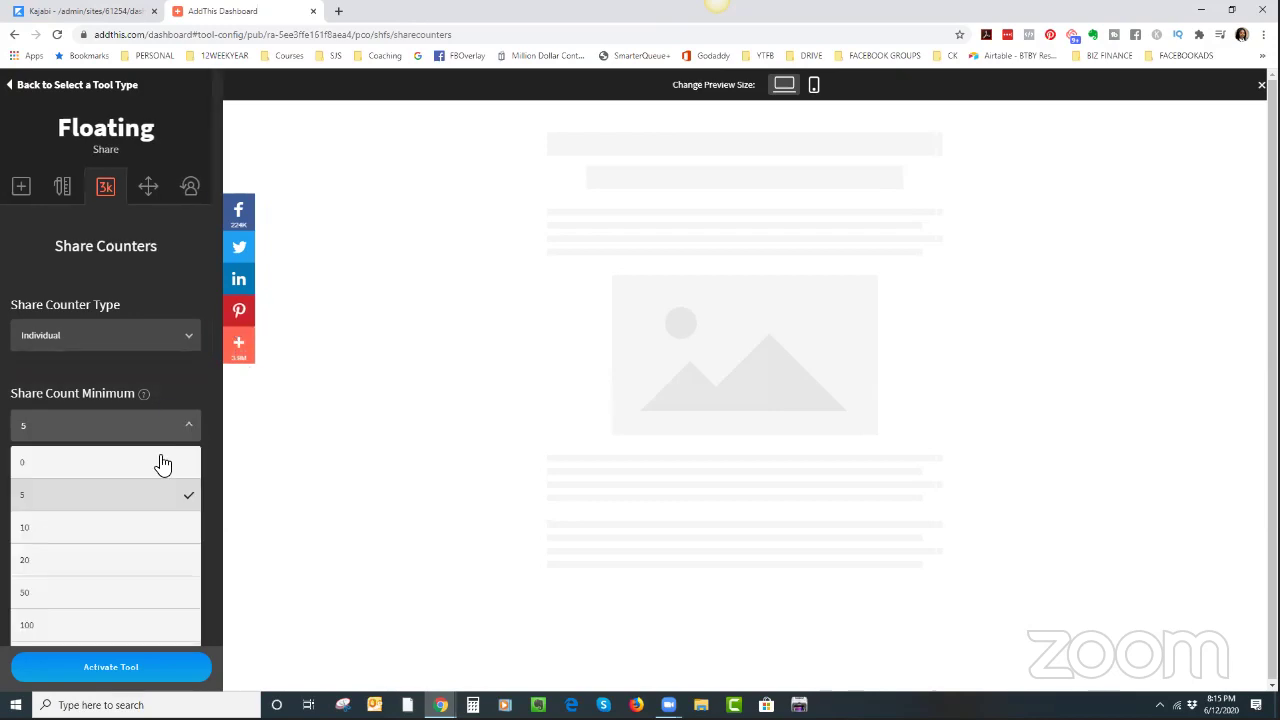
left_click(40, 463)
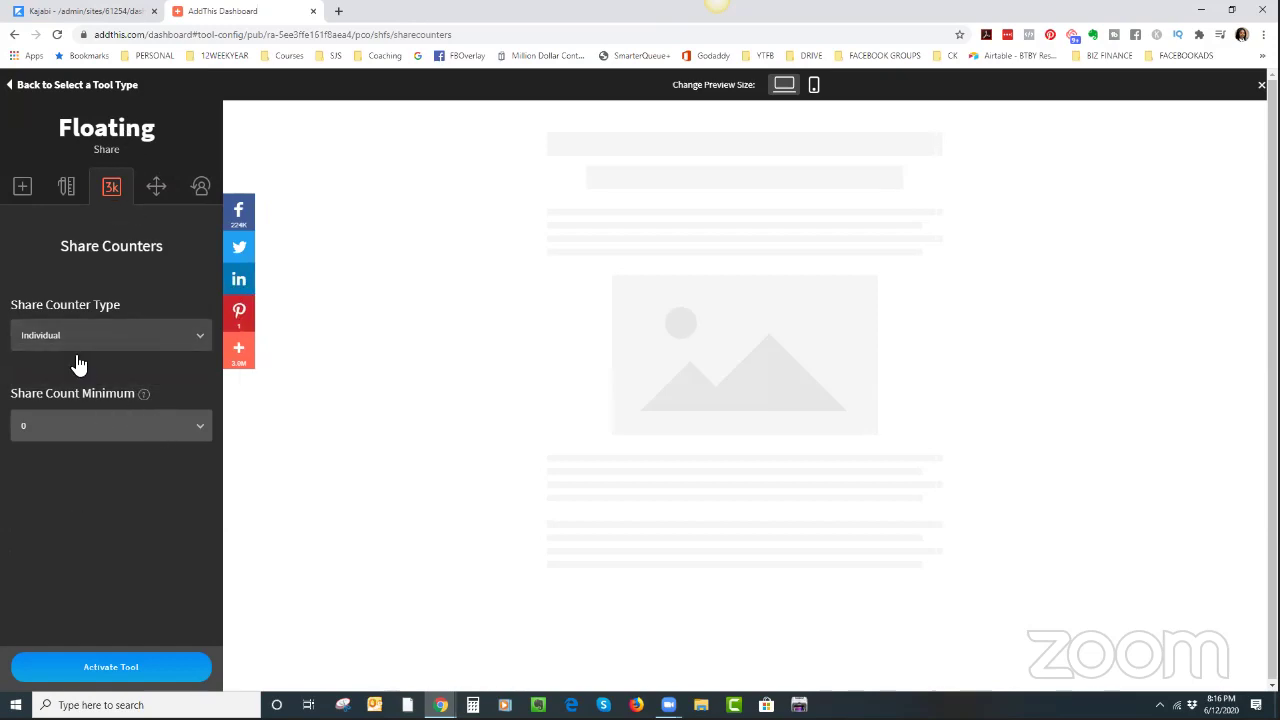
left_click(68, 432)
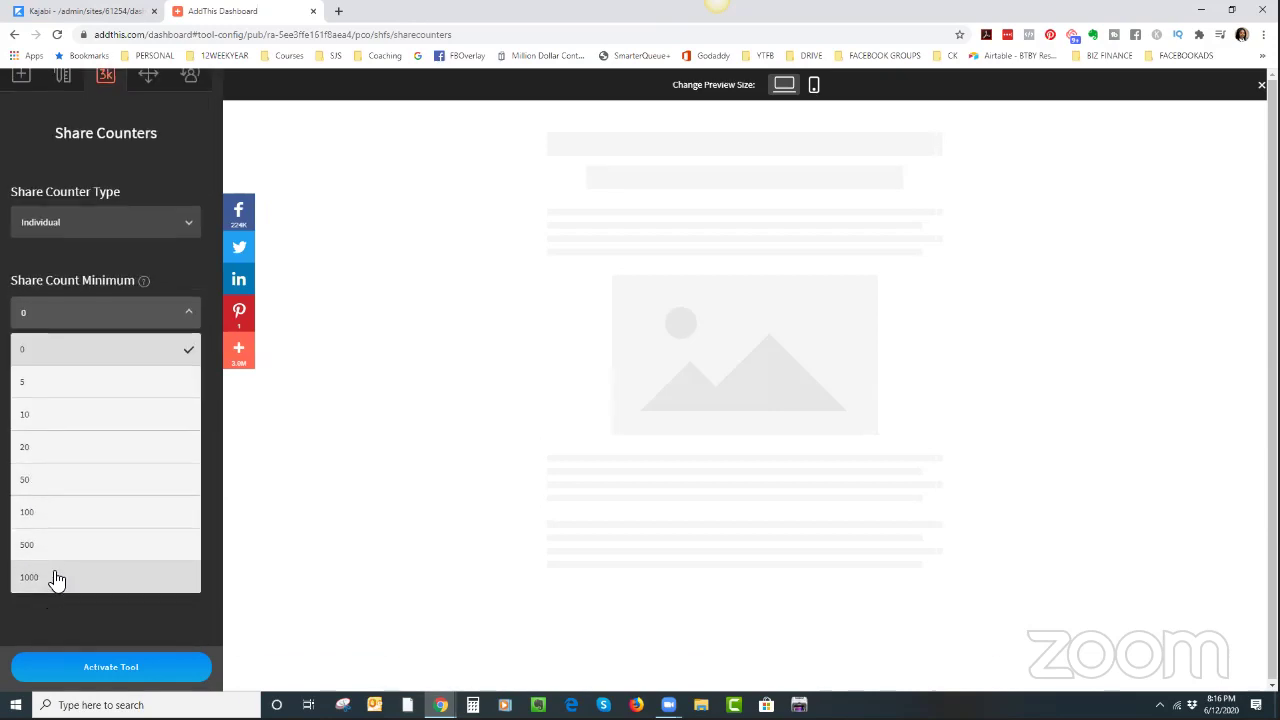
scroll(74, 389, "up", 2)
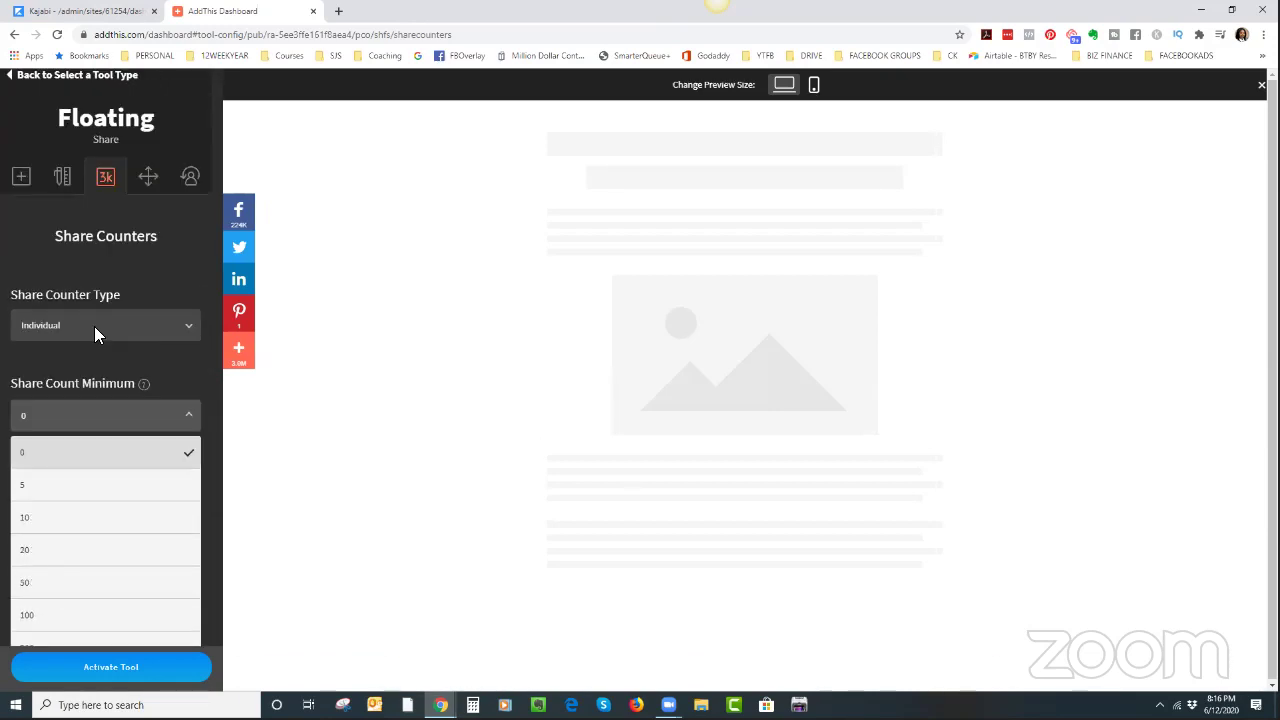
left_click(152, 196)
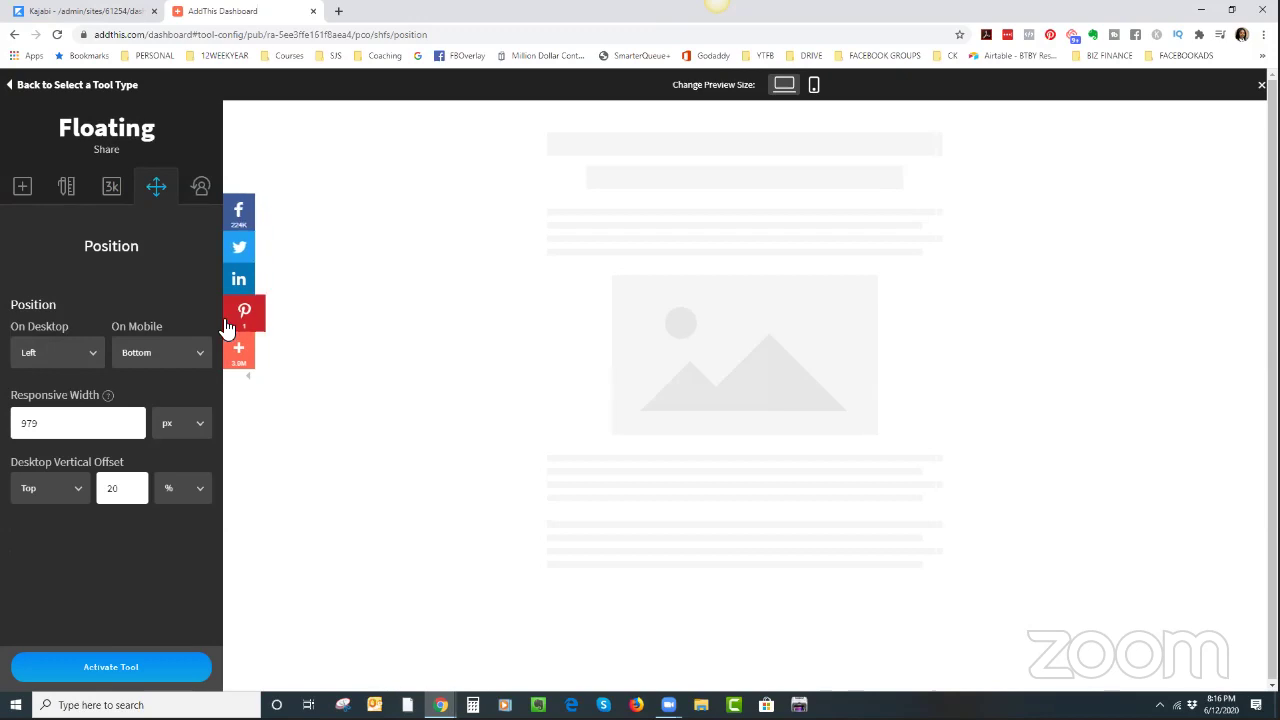
Step: Preview the floating bar on mobile and desktop, then open the Behavior settings
left_click(815, 86)
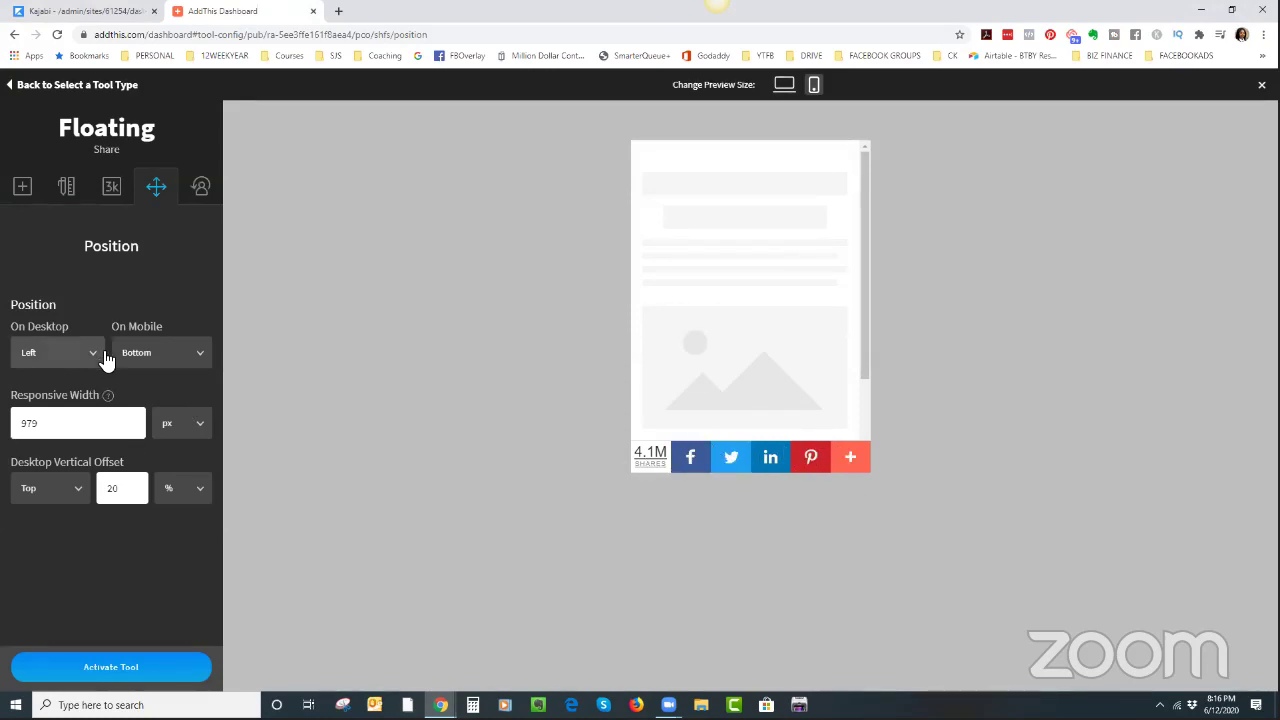
left_click(785, 86)
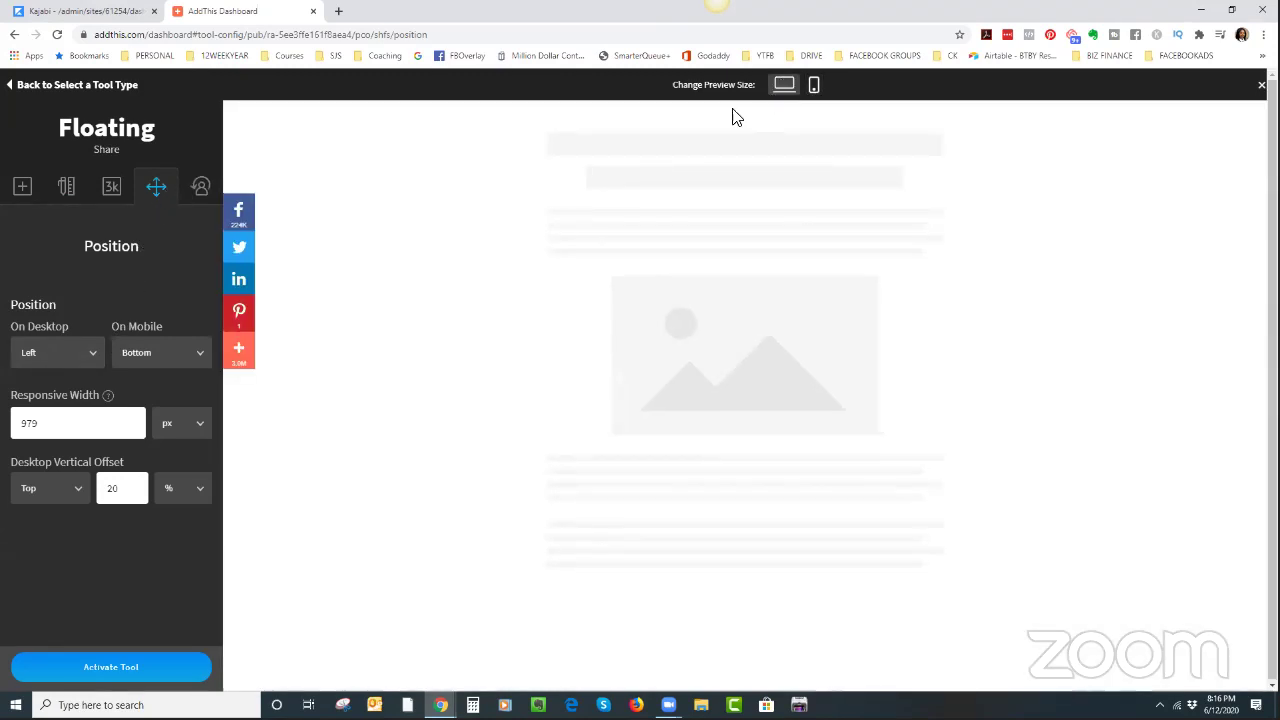
left_click(201, 188)
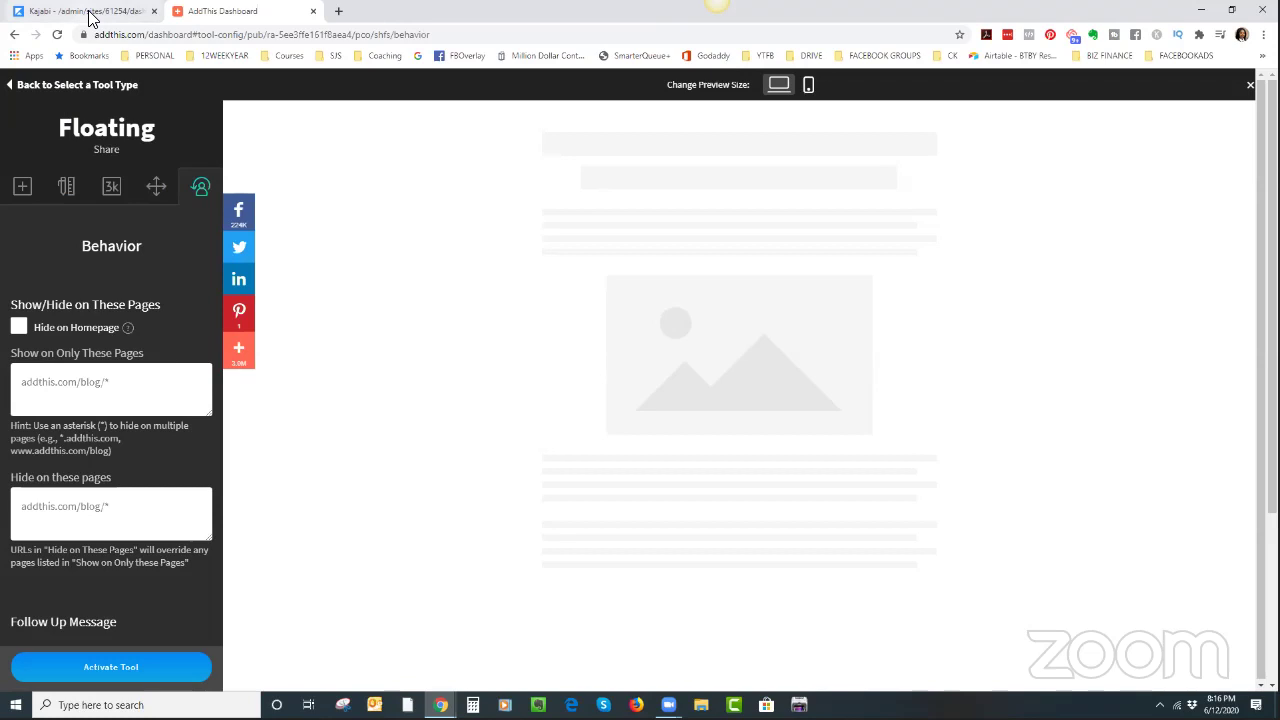
left_click(85, 11)
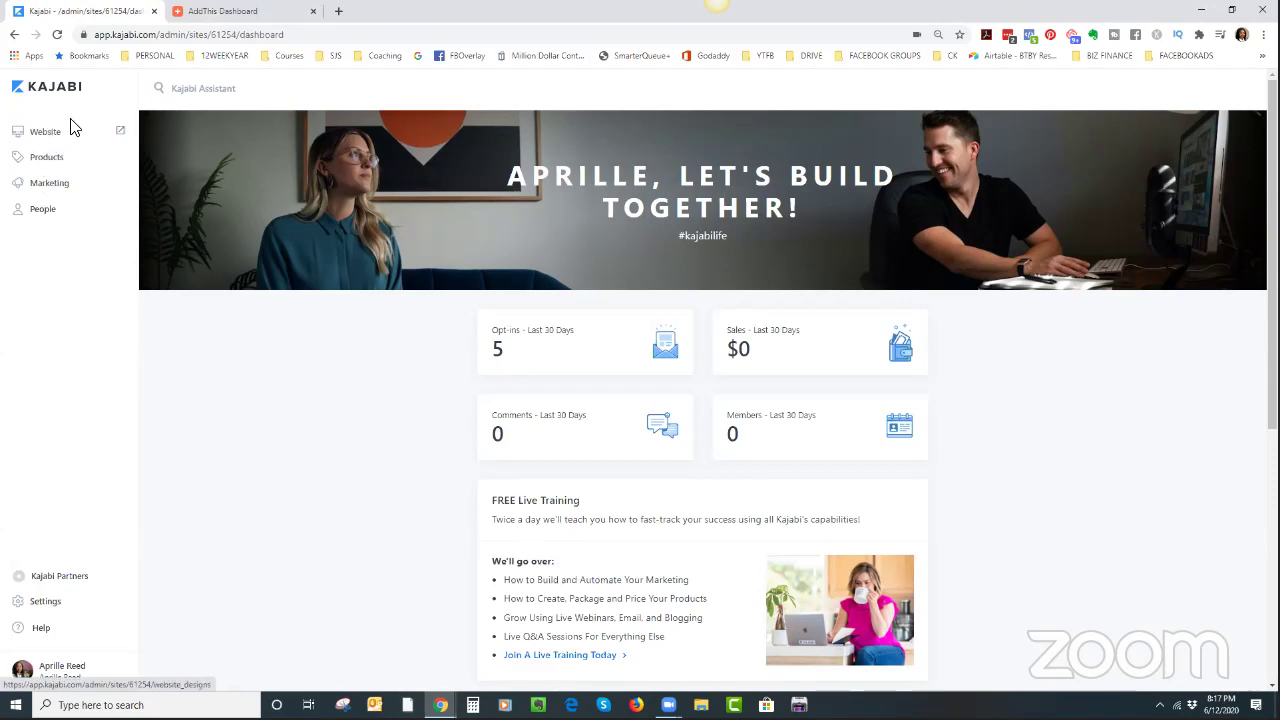
left_click(338, 14)
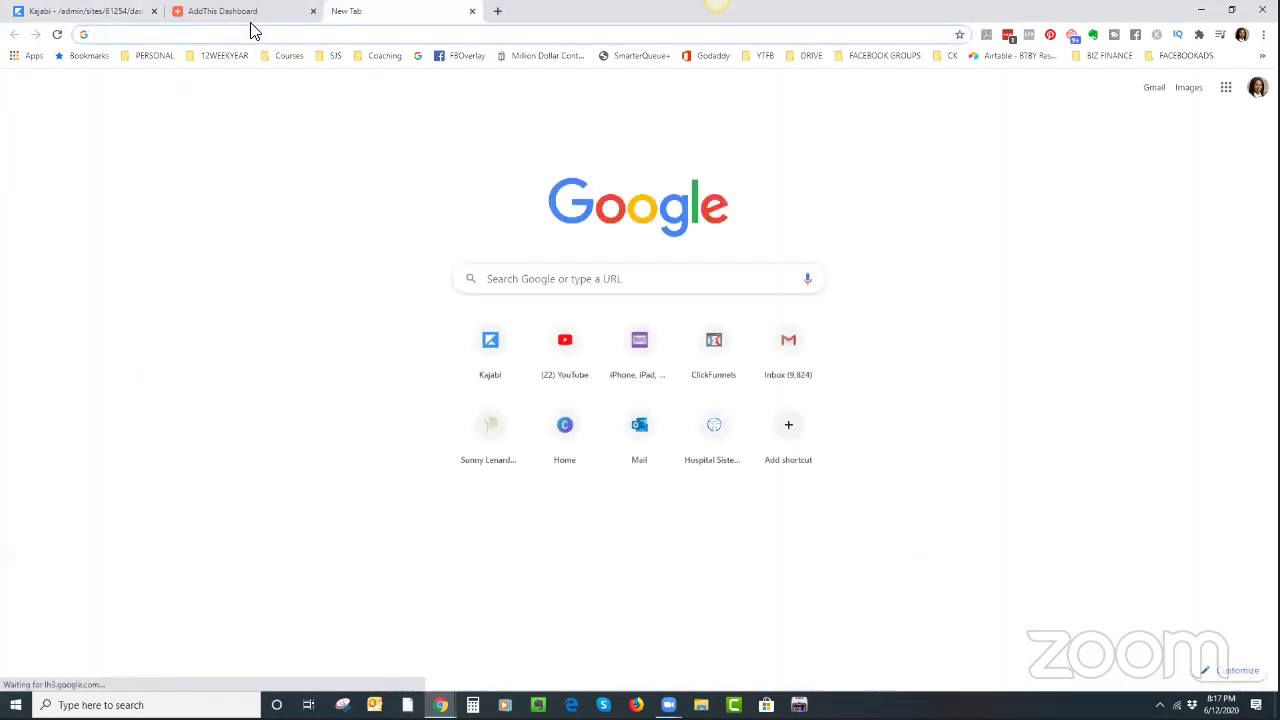
type("www.aprillereed.com")
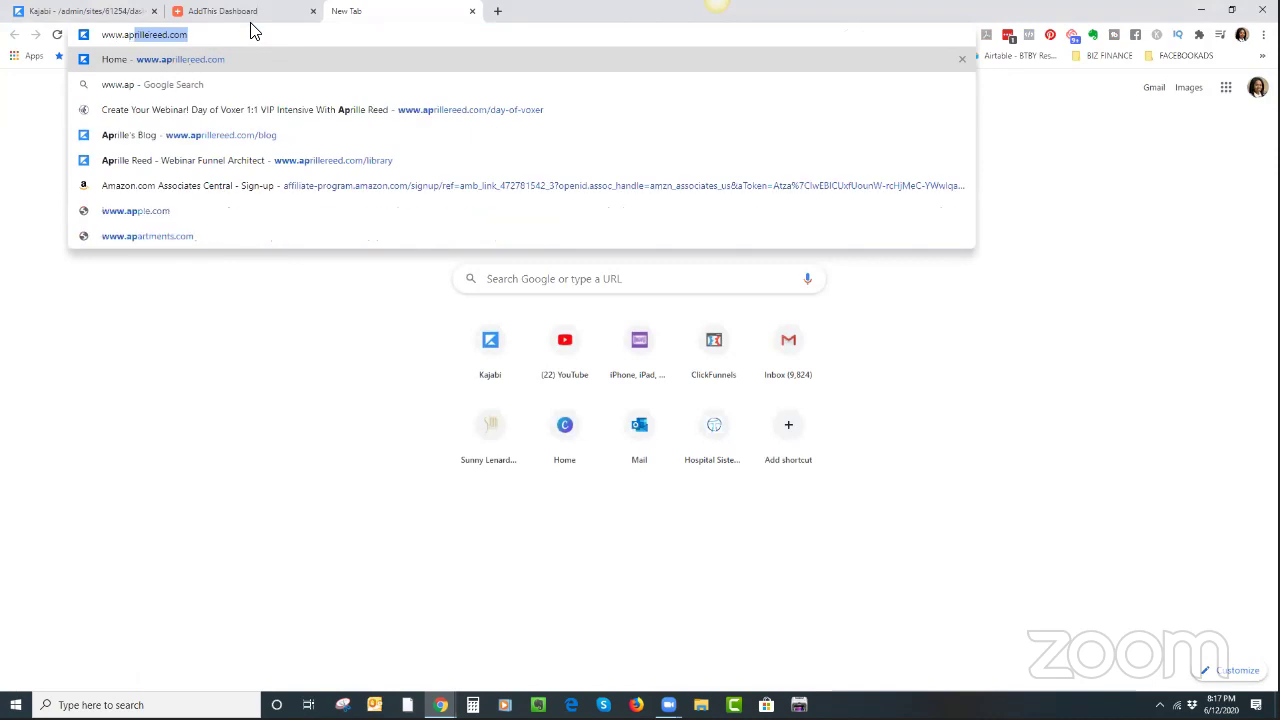
left_click(229, 138)
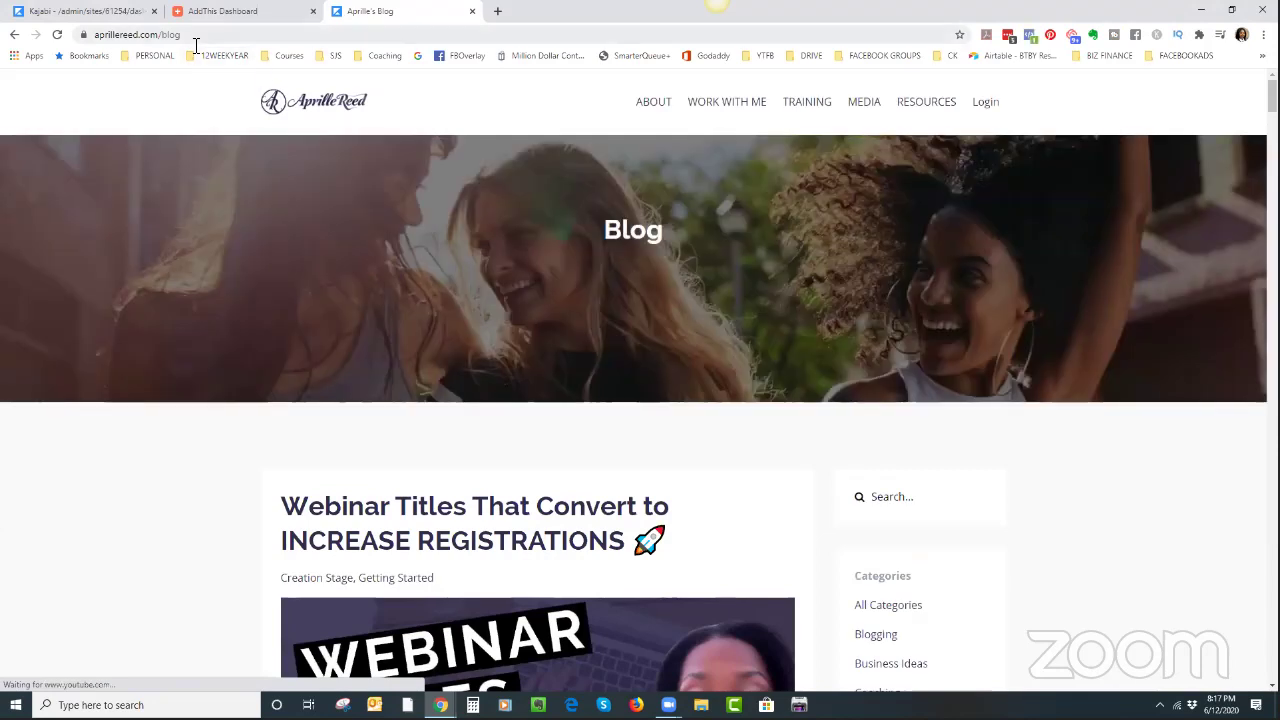
left_click(196, 38)
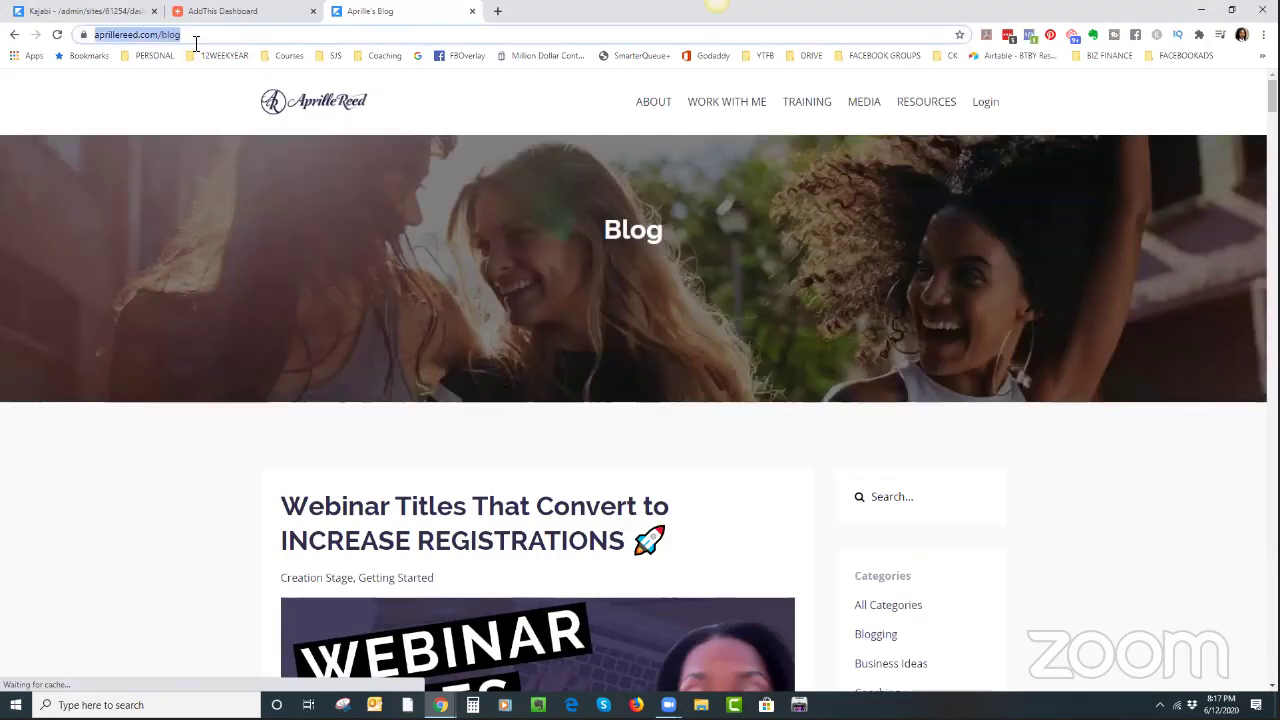
left_click(92, 14)
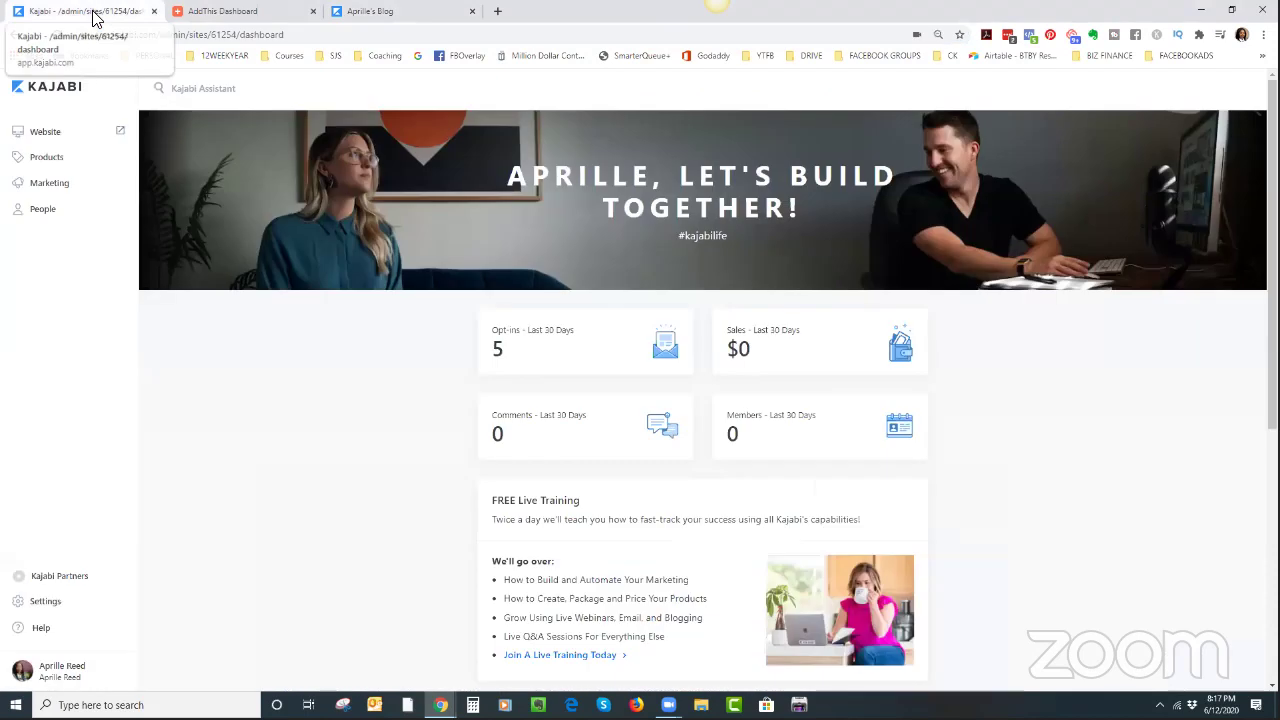
left_click(251, 14)
left_click(130, 385)
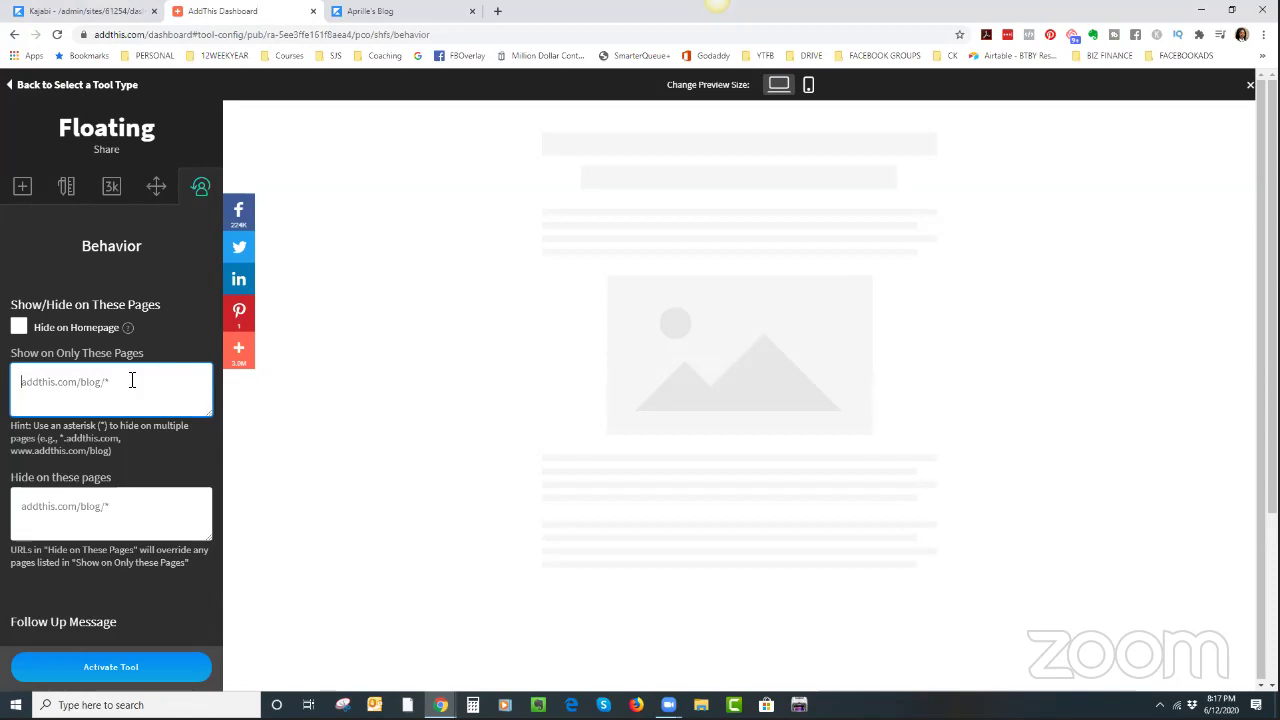
type("https://www.aprillereed.com/blog")
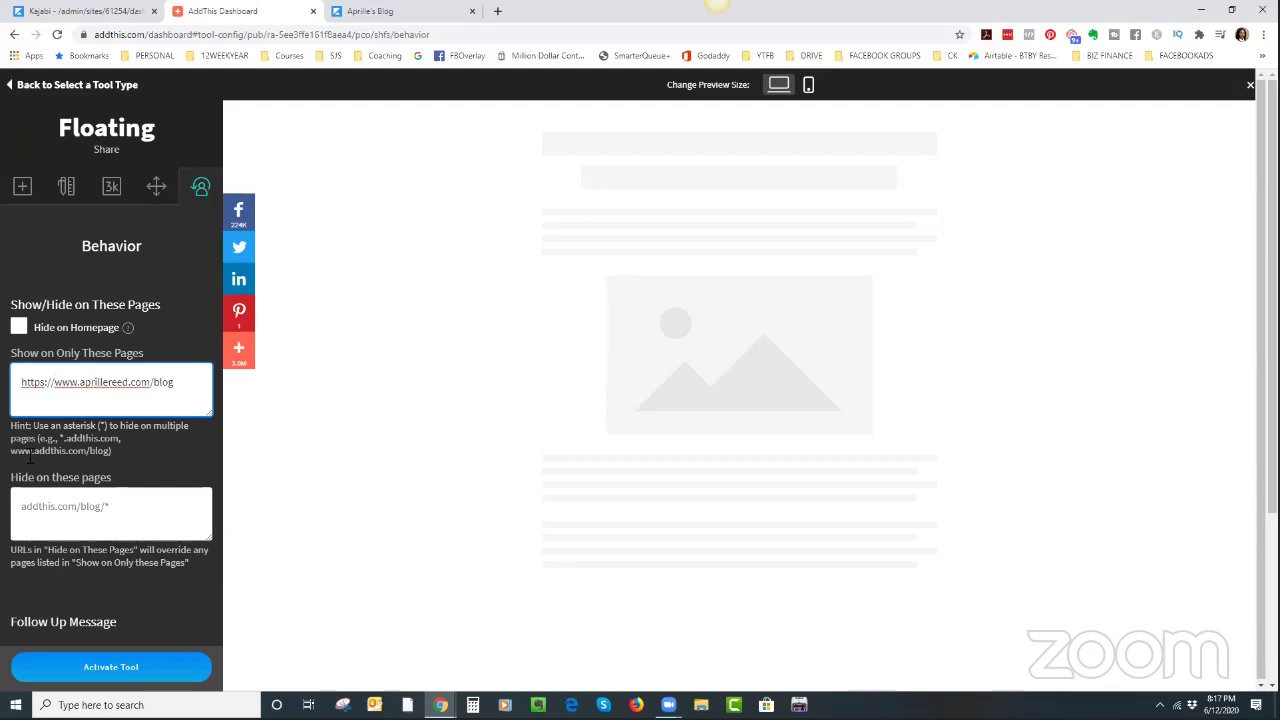
left_click_drag(54, 382, 15, 395)
key("BackSpace")
type("*")
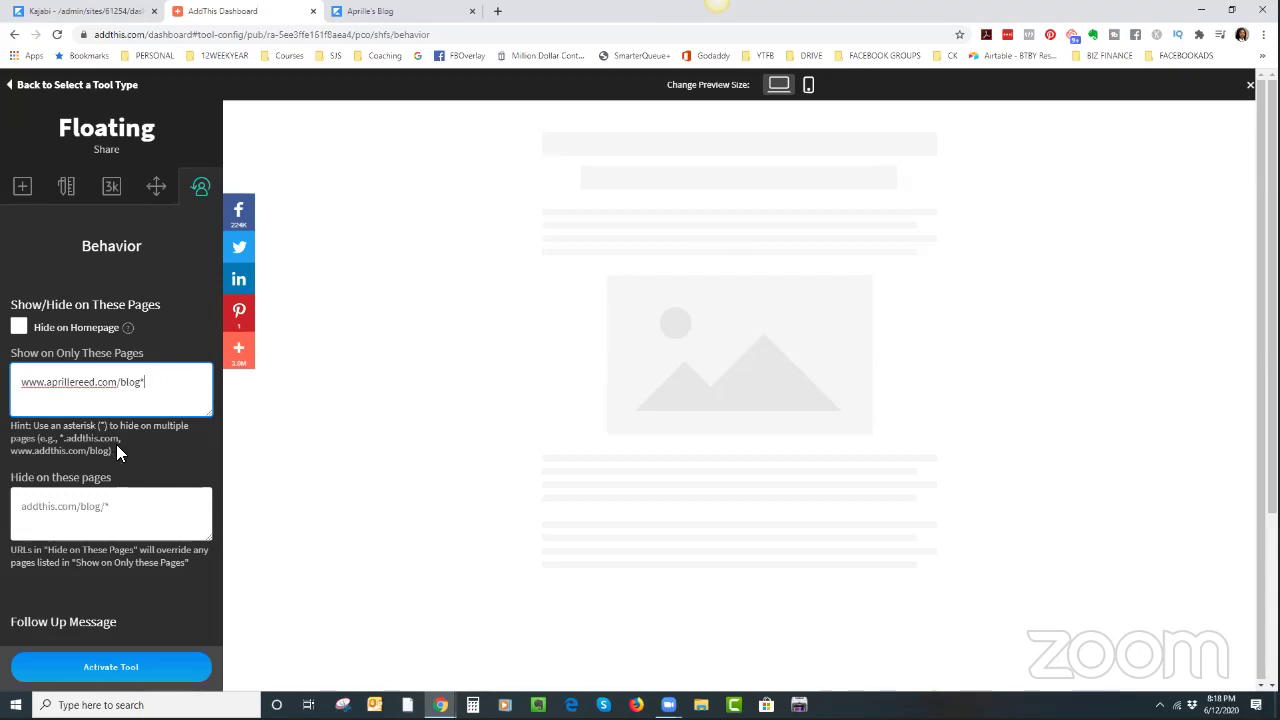
Step: Activate the tool as an edit of the existing 'Kajabi Blog Floating' tool, then return to the gallery
left_click(107, 670)
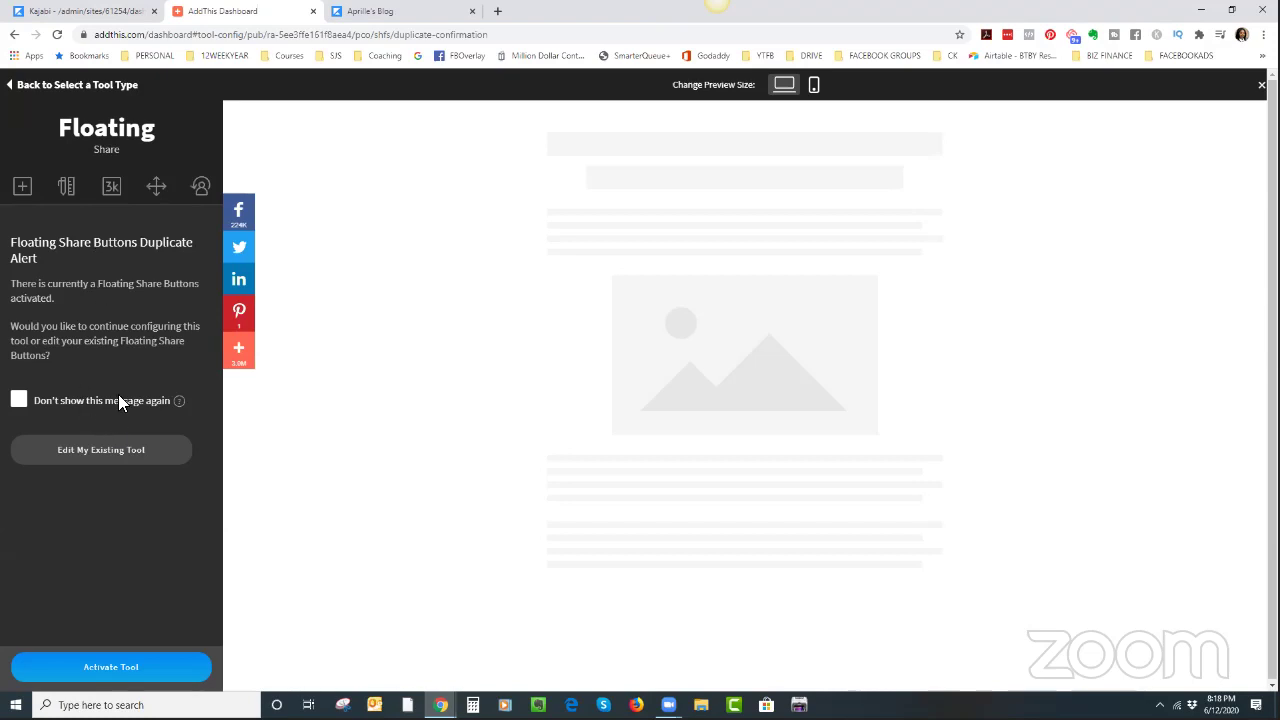
left_click(97, 458)
left_click(1261, 85)
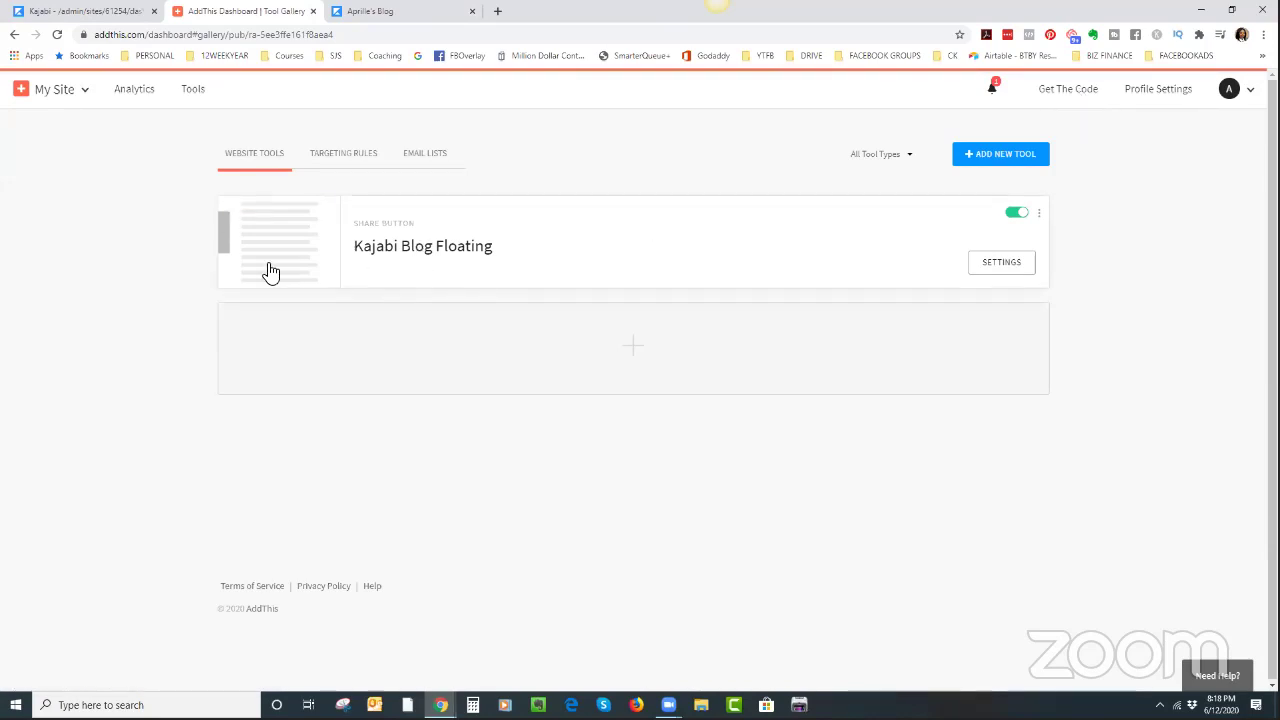
Step: Copy the HTML-website install snippet from the Get The Code page
left_click(1052, 91)
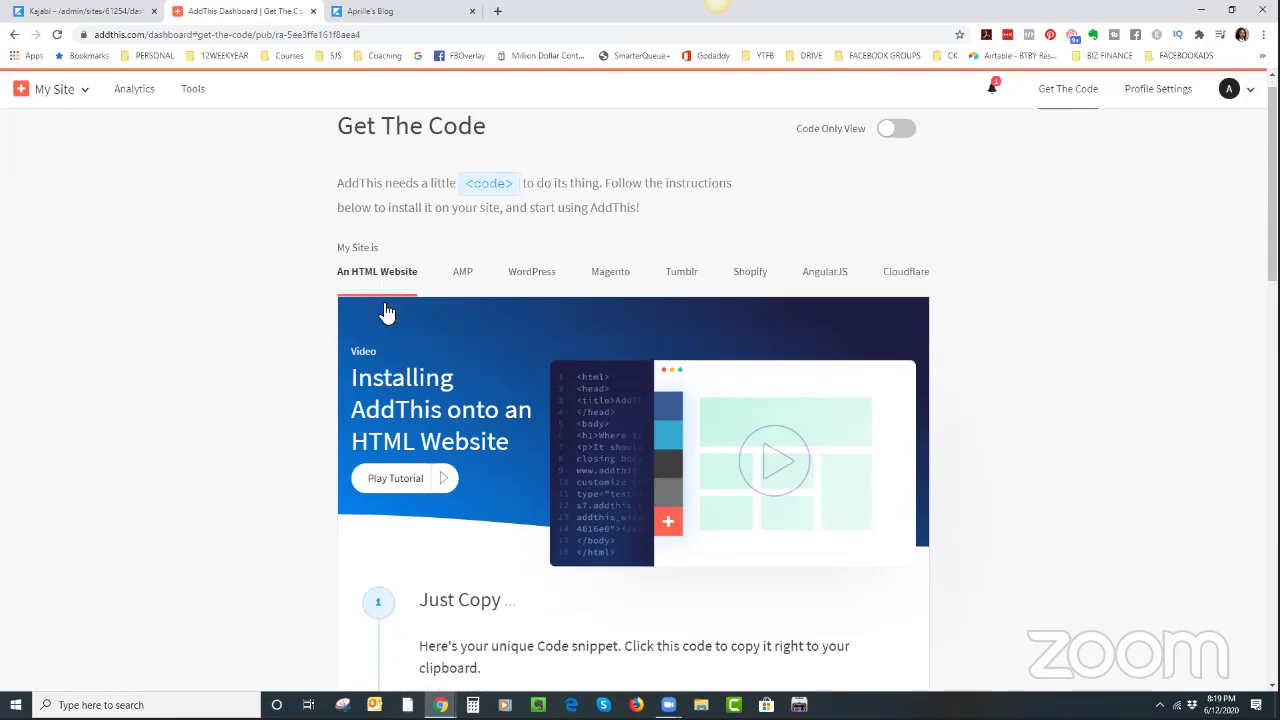
scroll(390, 309, "down", 3)
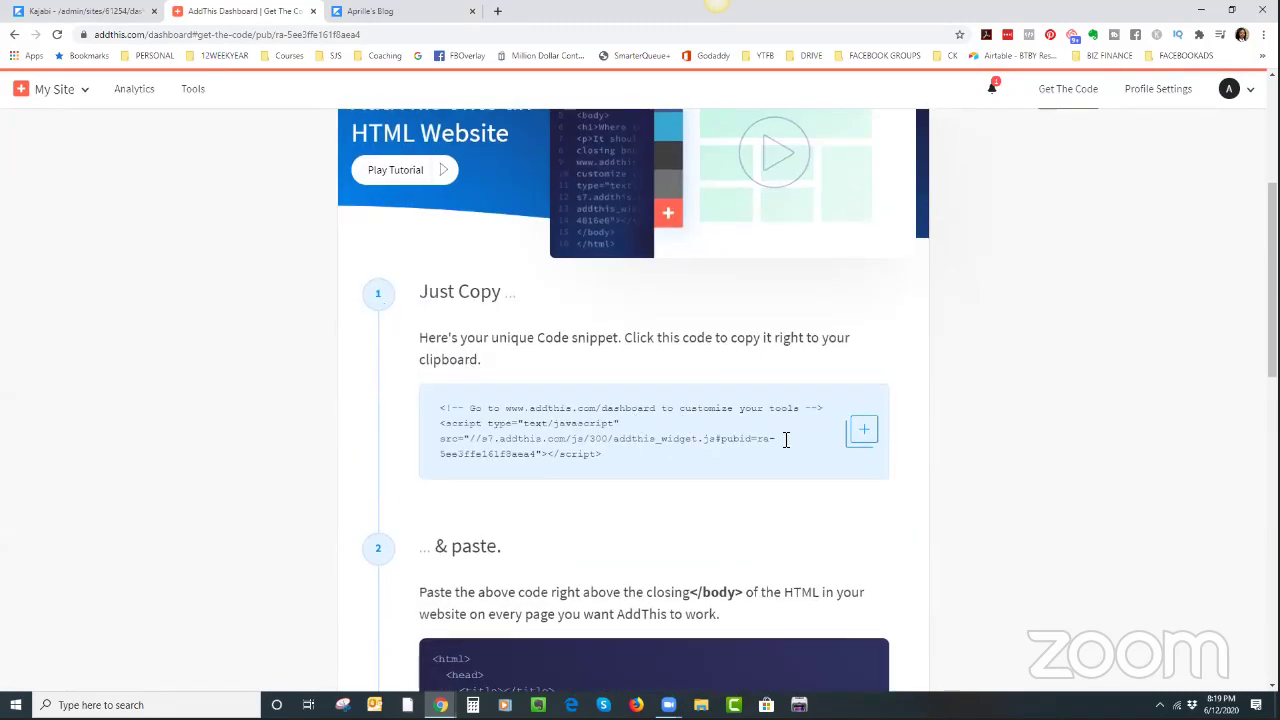
left_click(871, 439)
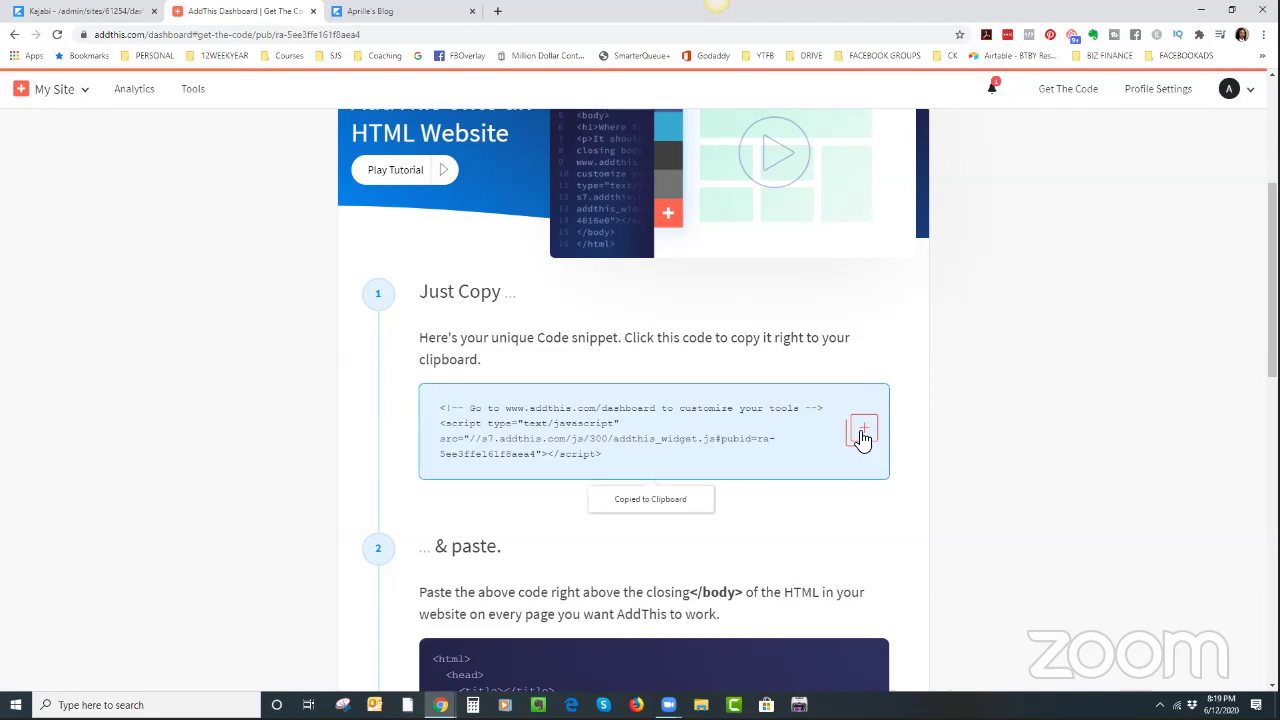
Step: In Kajabi Settings > Site Details, verify the AddThis snippet in Header Page Scripts and save
left_click(90, 11)
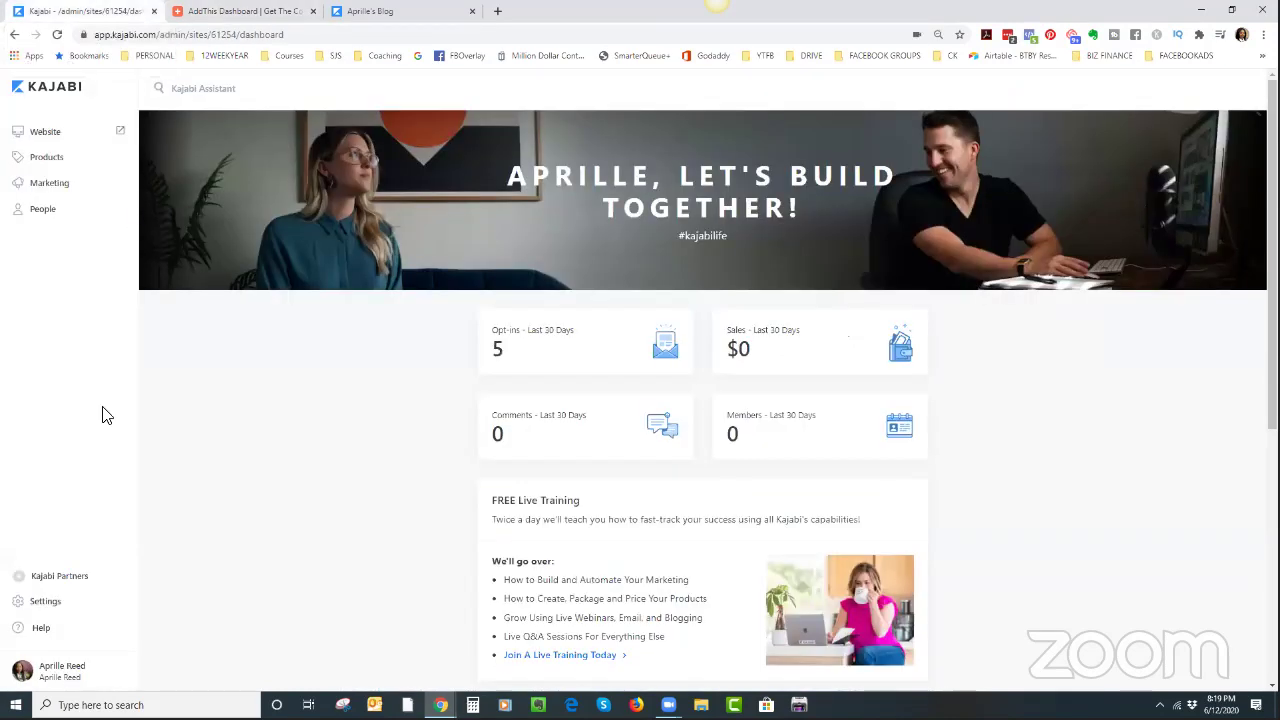
left_click(42, 606)
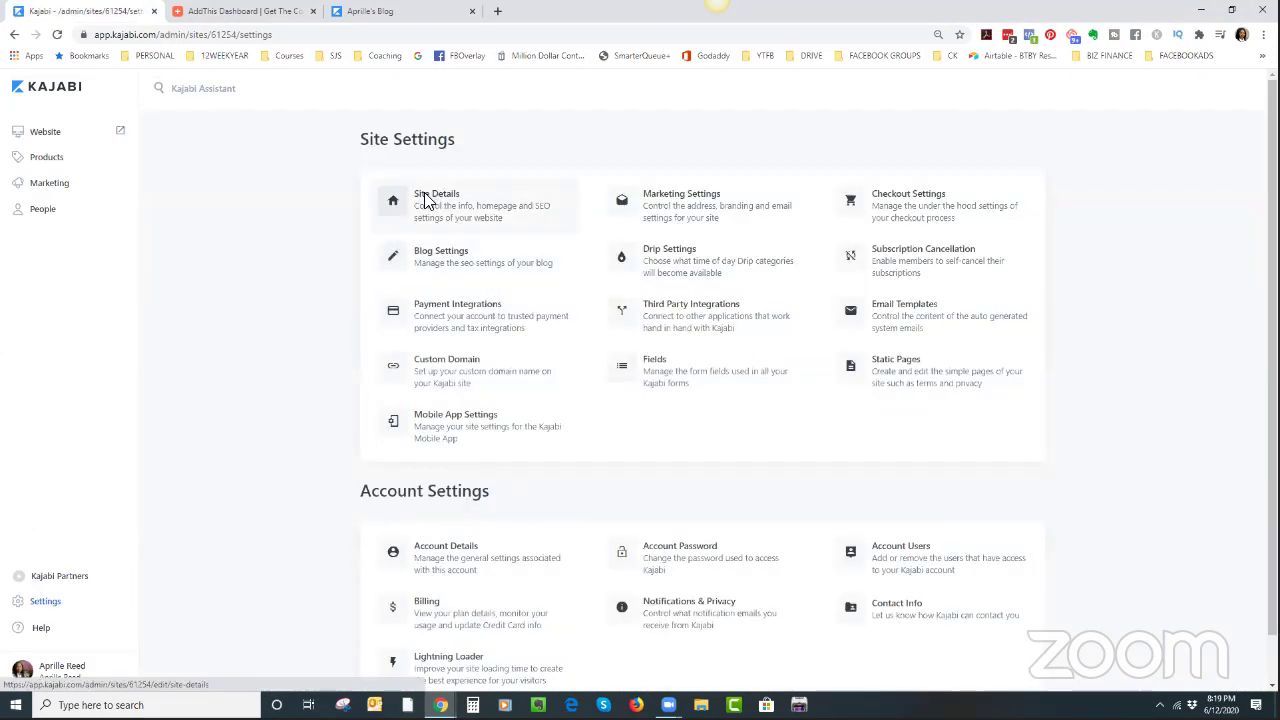
left_click(428, 201)
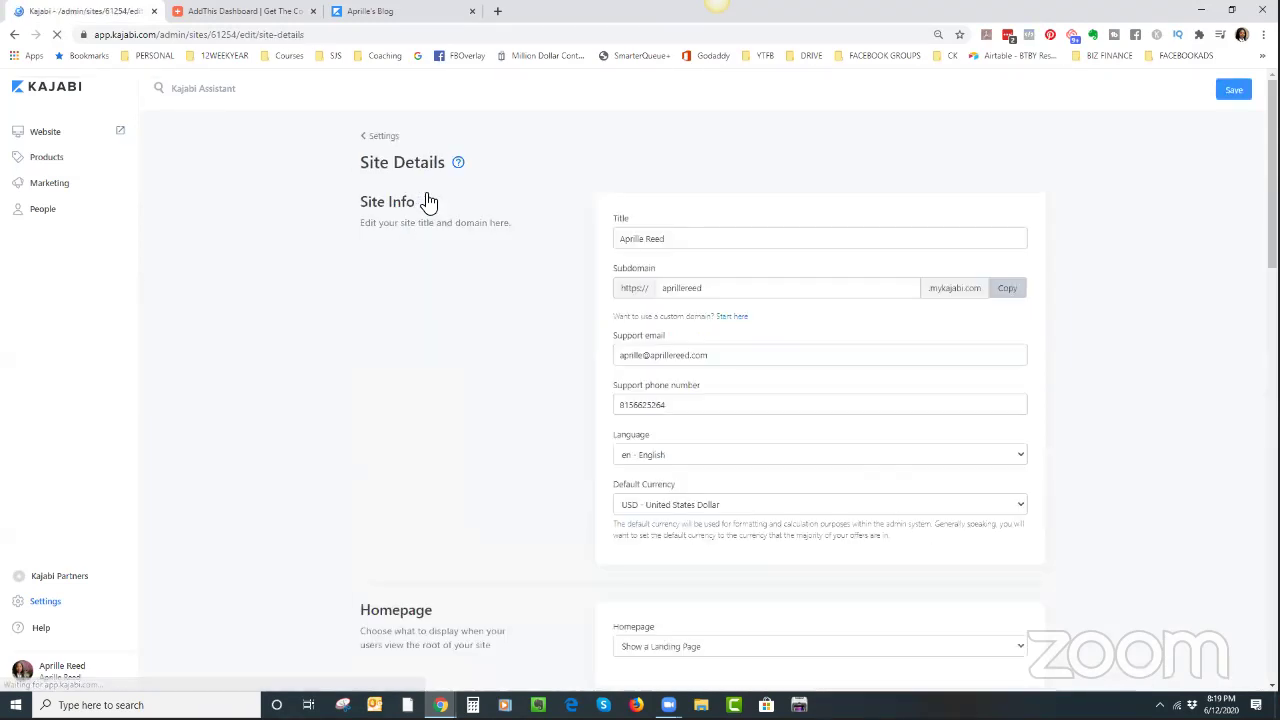
scroll(673, 285, "down", 4)
scroll(673, 285, "down", 2)
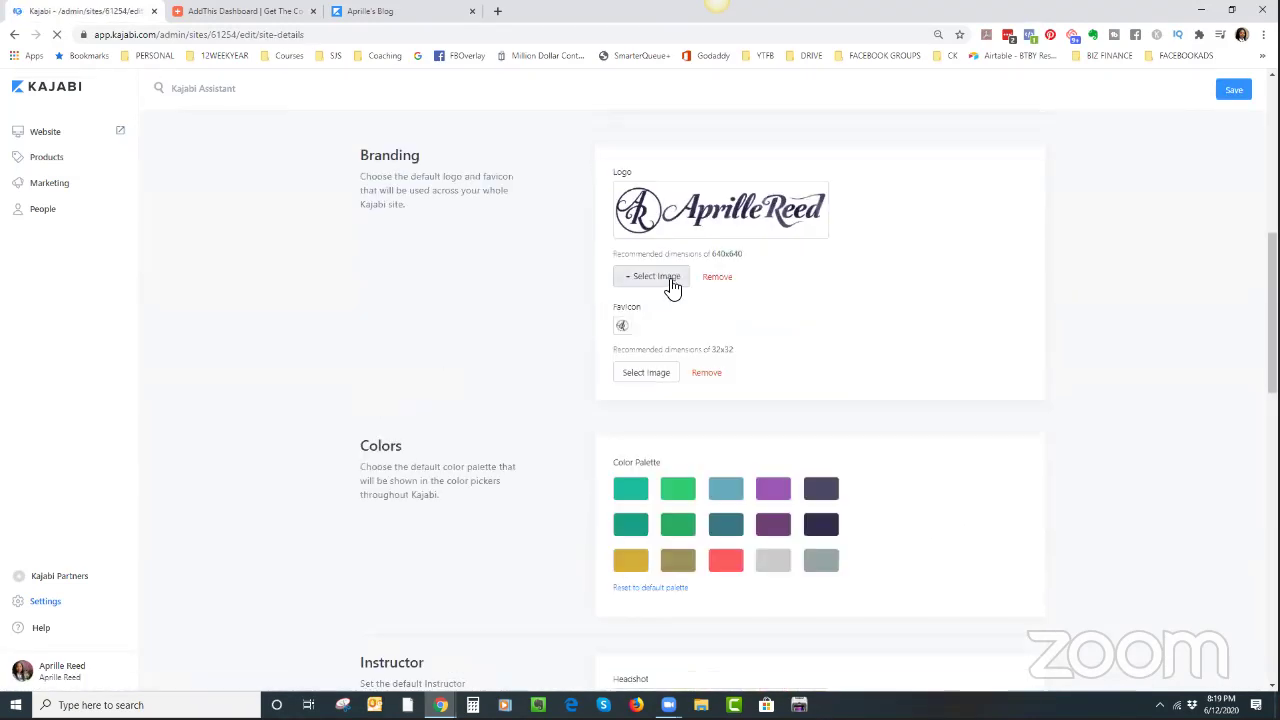
scroll(670, 288, "down", 3)
scroll(670, 288, "down", 3)
scroll(670, 288, "down", 1)
scroll(670, 288, "down", 3)
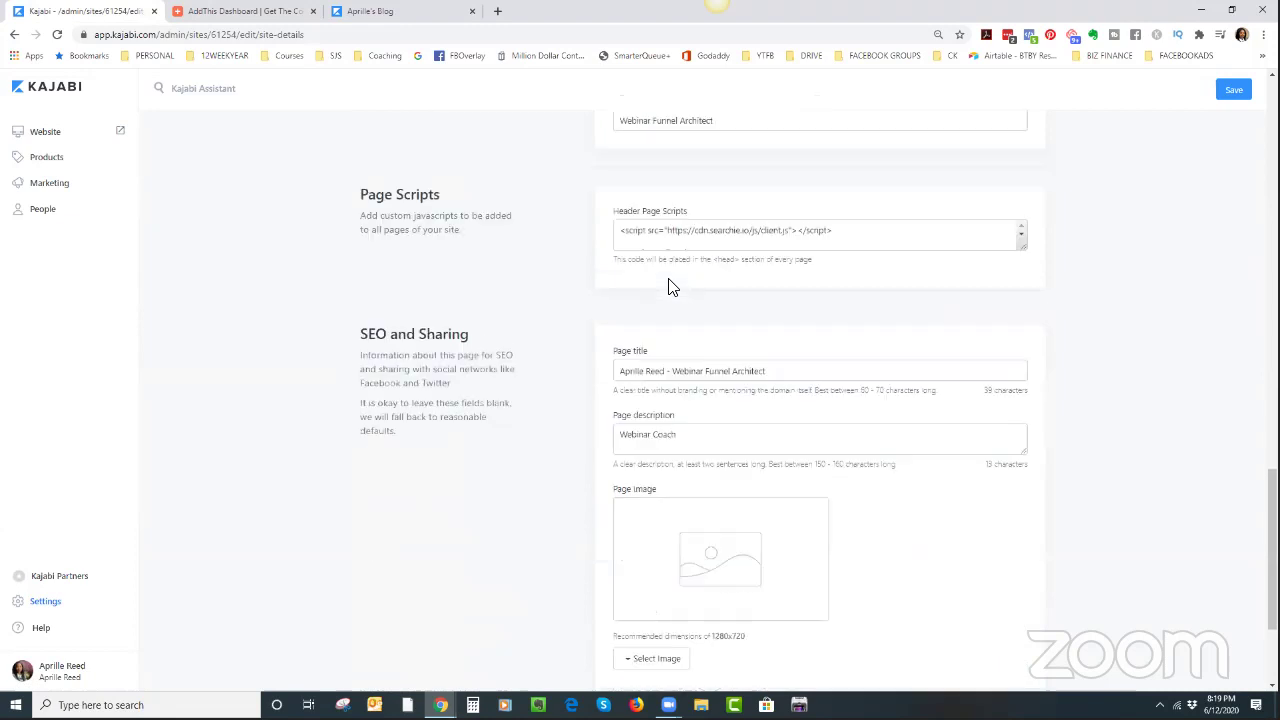
scroll(670, 288, "down", 2)
scroll(663, 249, "up", 2)
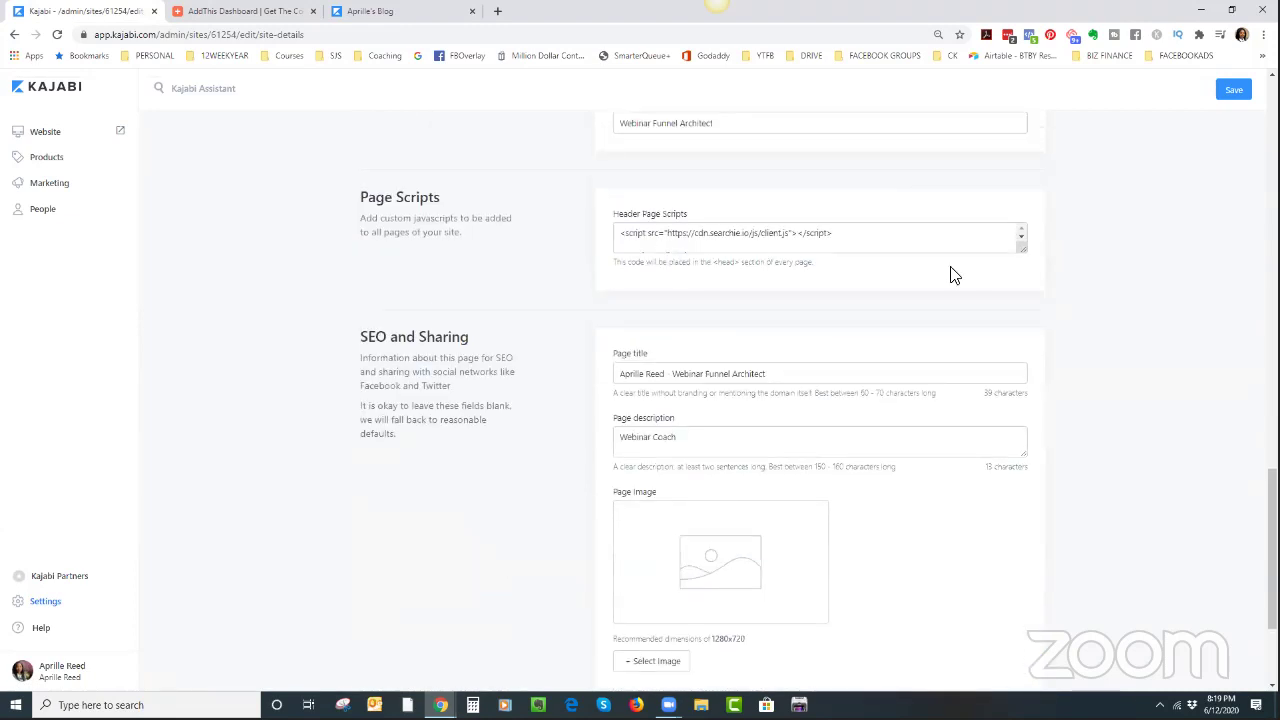
left_click_drag(1012, 252, 1030, 513)
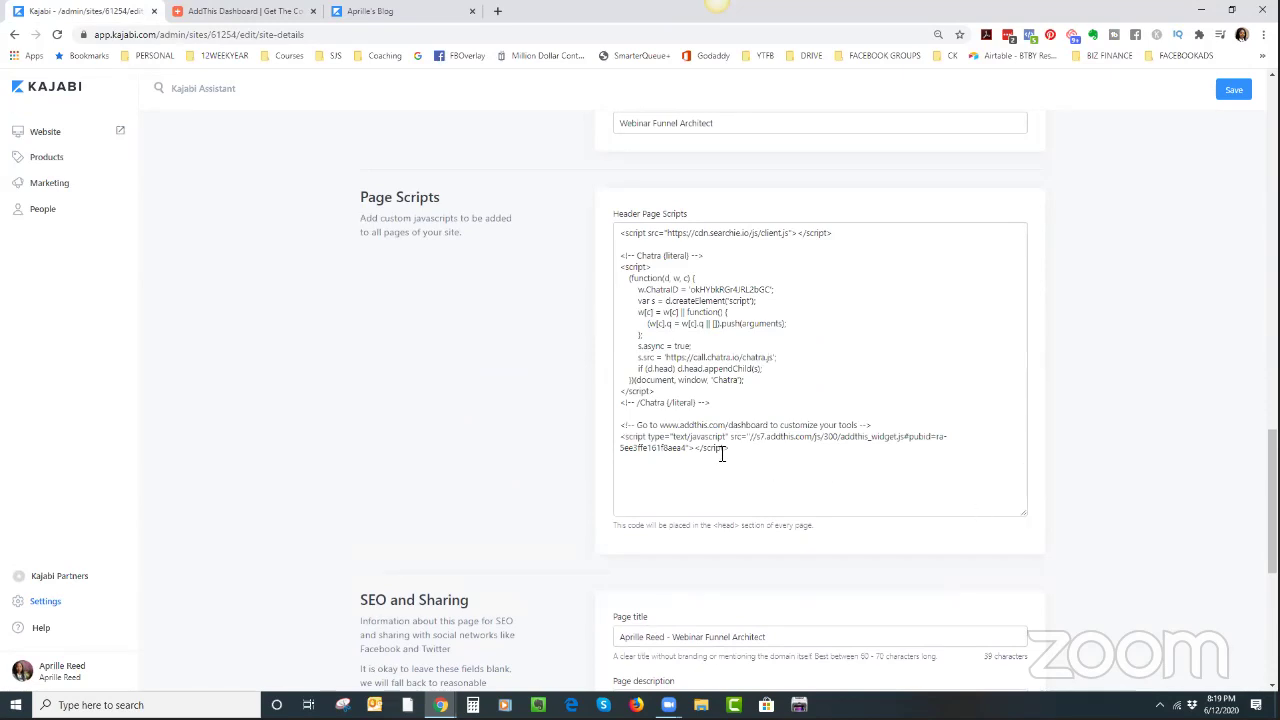
left_click_drag(740, 450, 620, 425)
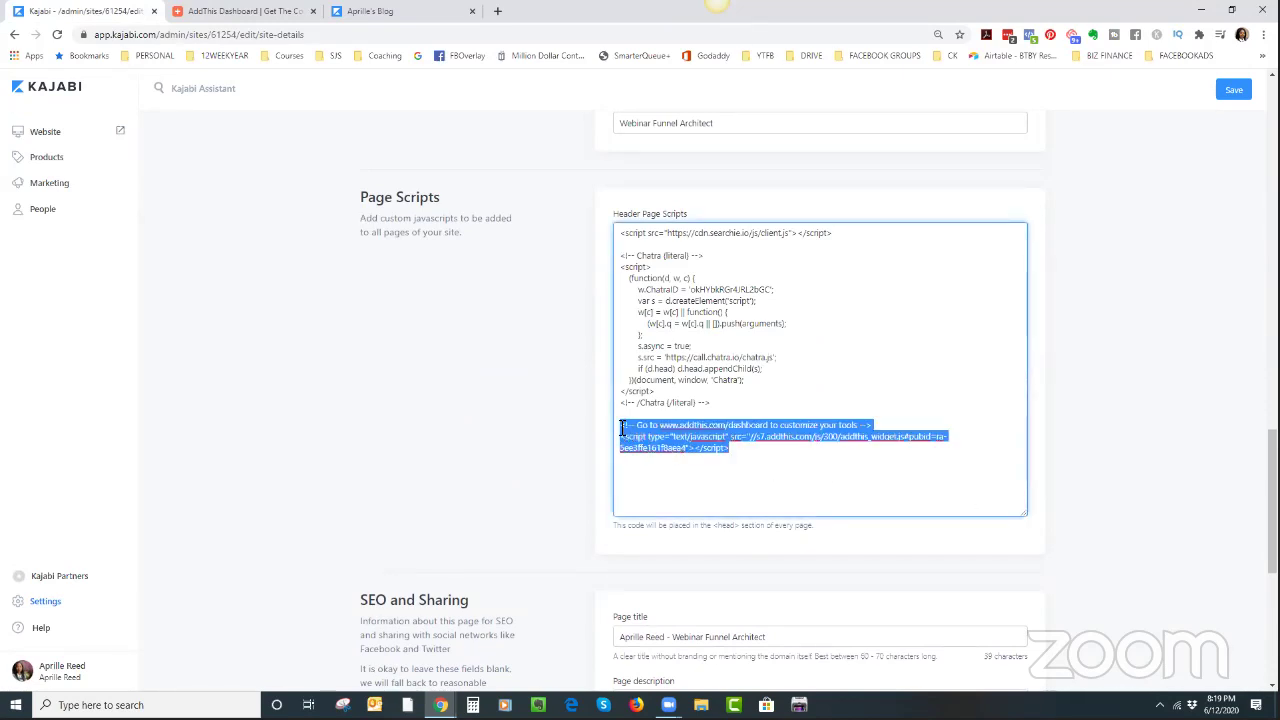
left_click(1222, 91)
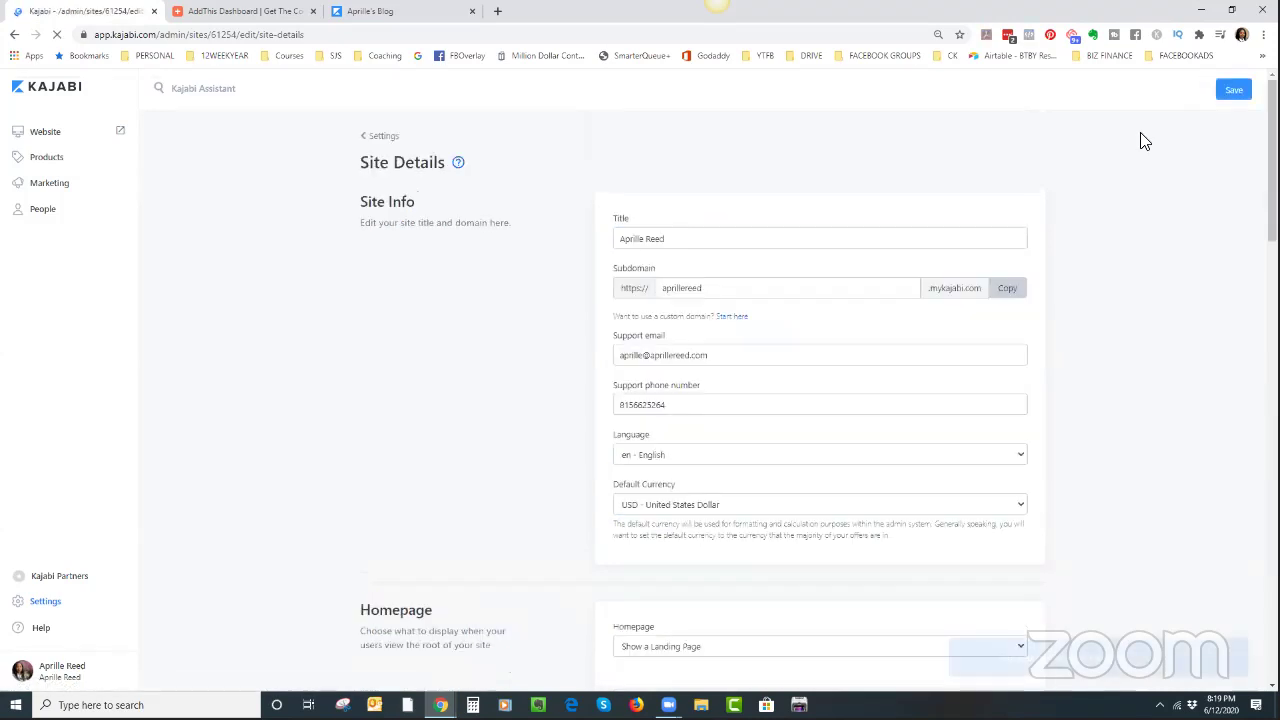
Step: Browse the live blog and open the 'Webinar Titles That Convert' post
left_click(387, 12)
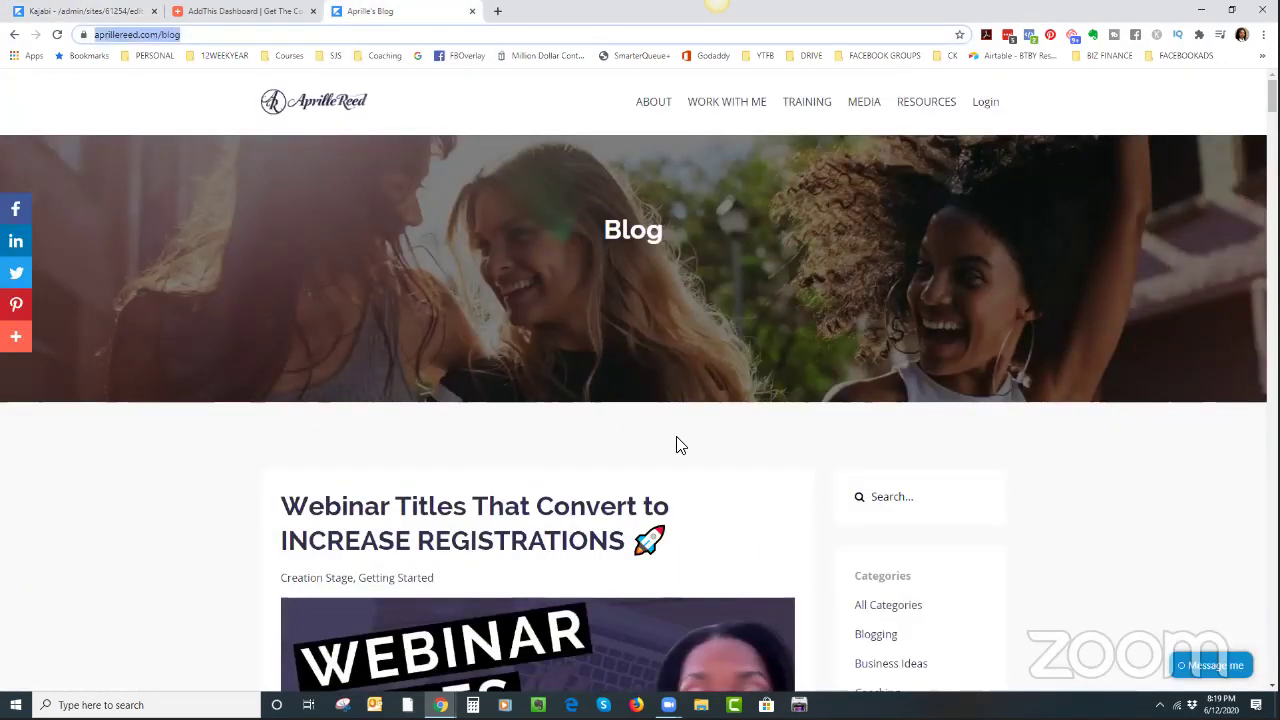
scroll(676, 445, "down", 2)
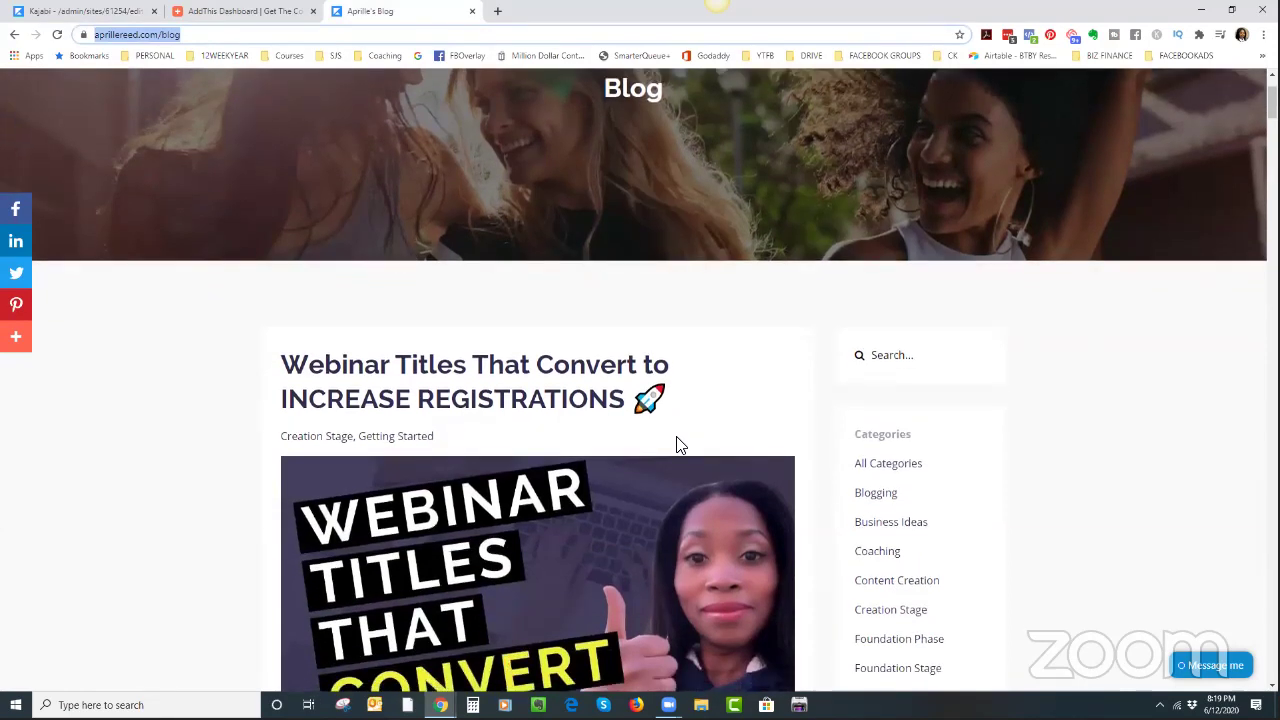
scroll(676, 445, "down", 2)
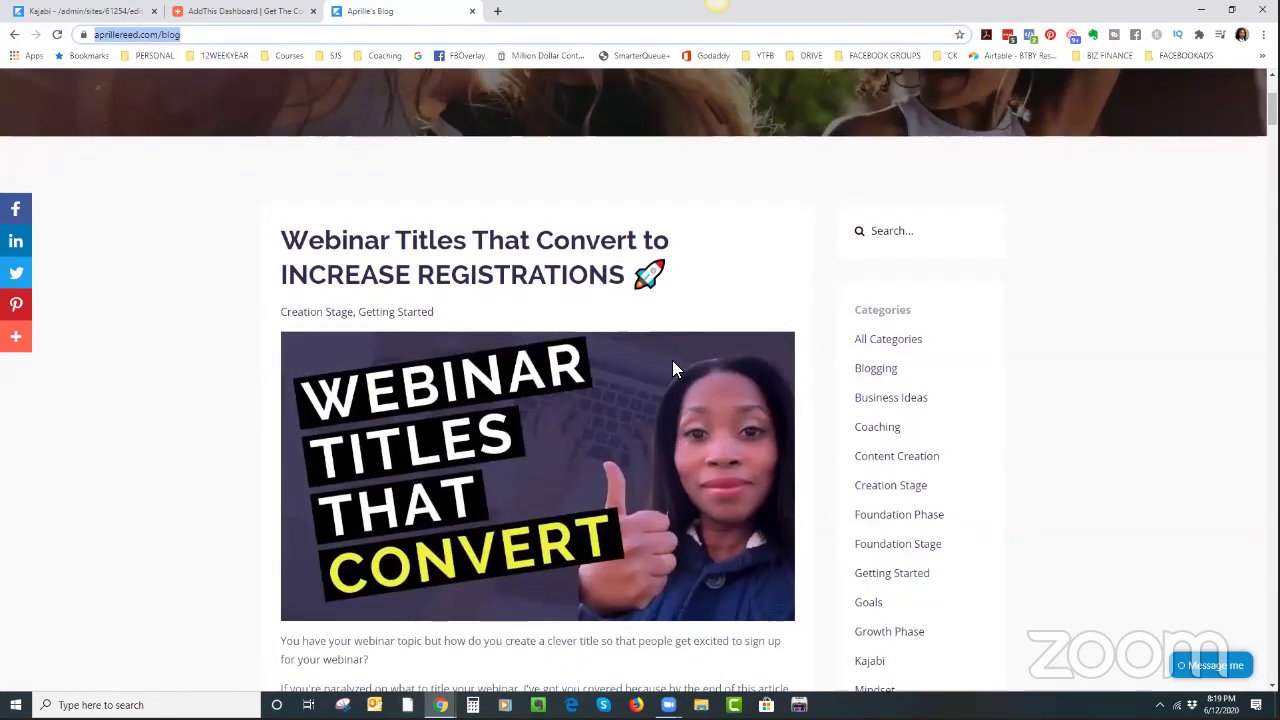
scroll(406, 220, "up", 4)
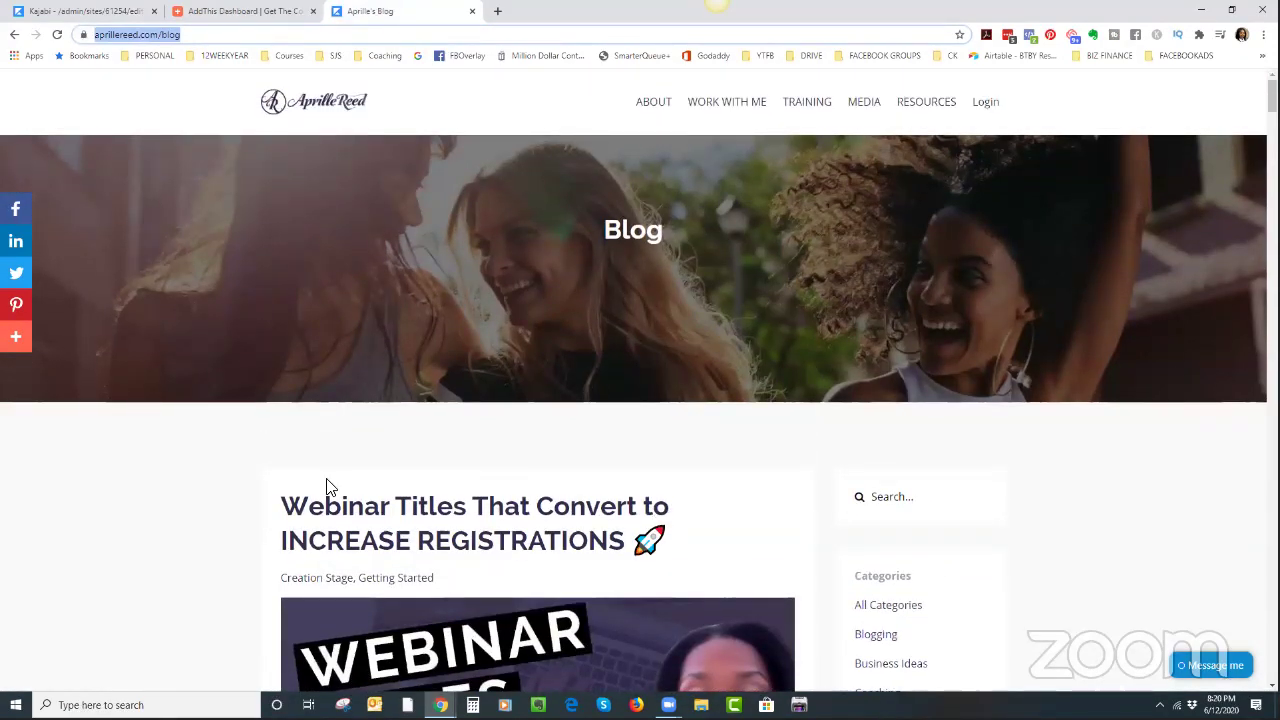
scroll(25, 245, "down", 4)
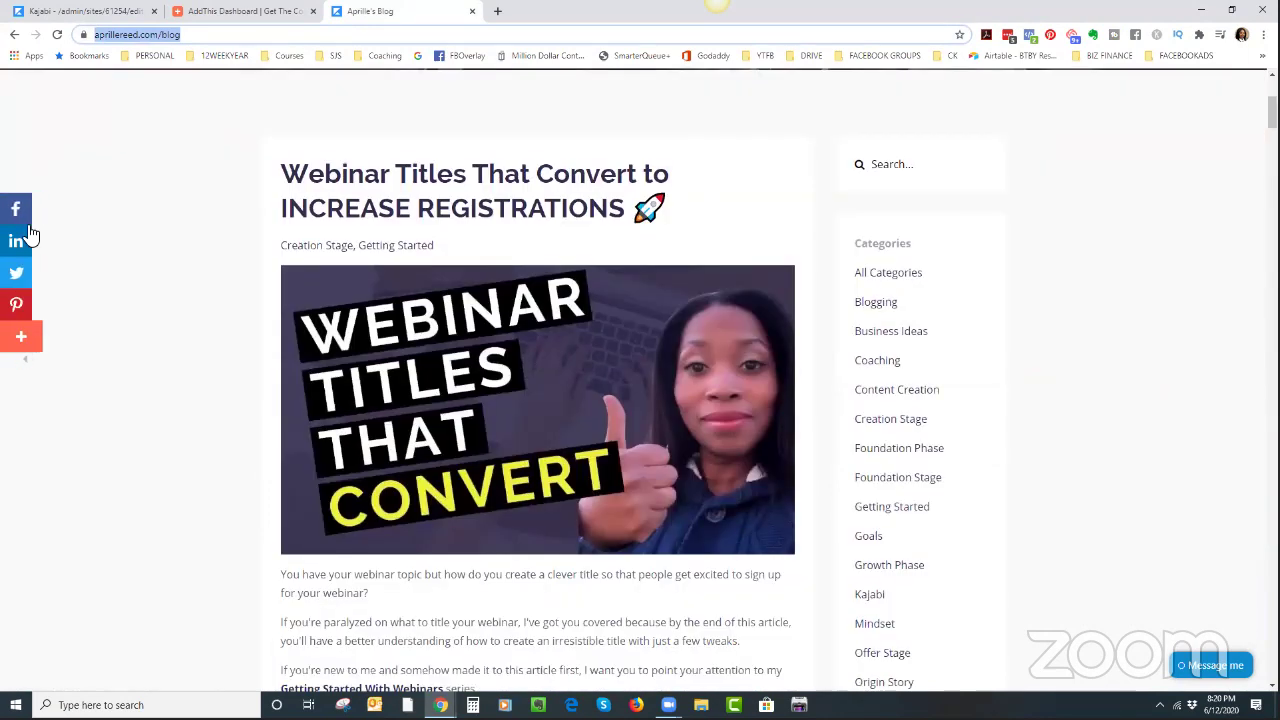
left_click(510, 222)
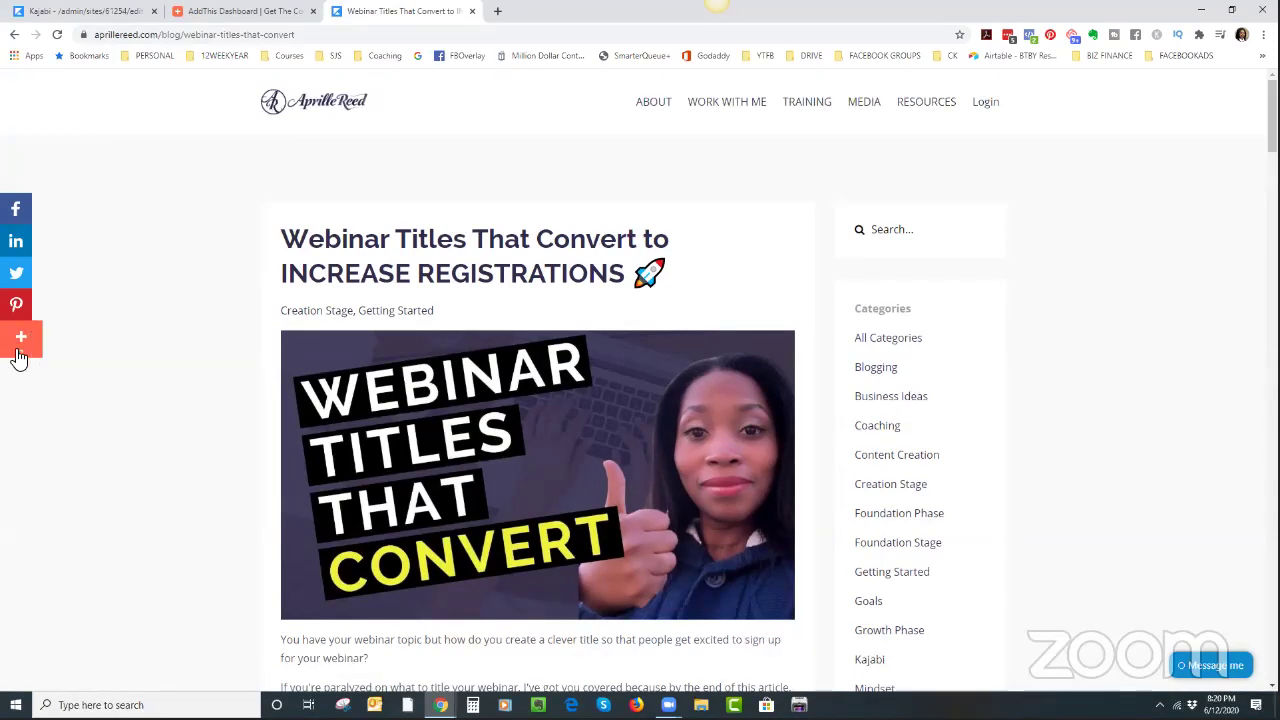
left_click(22, 344)
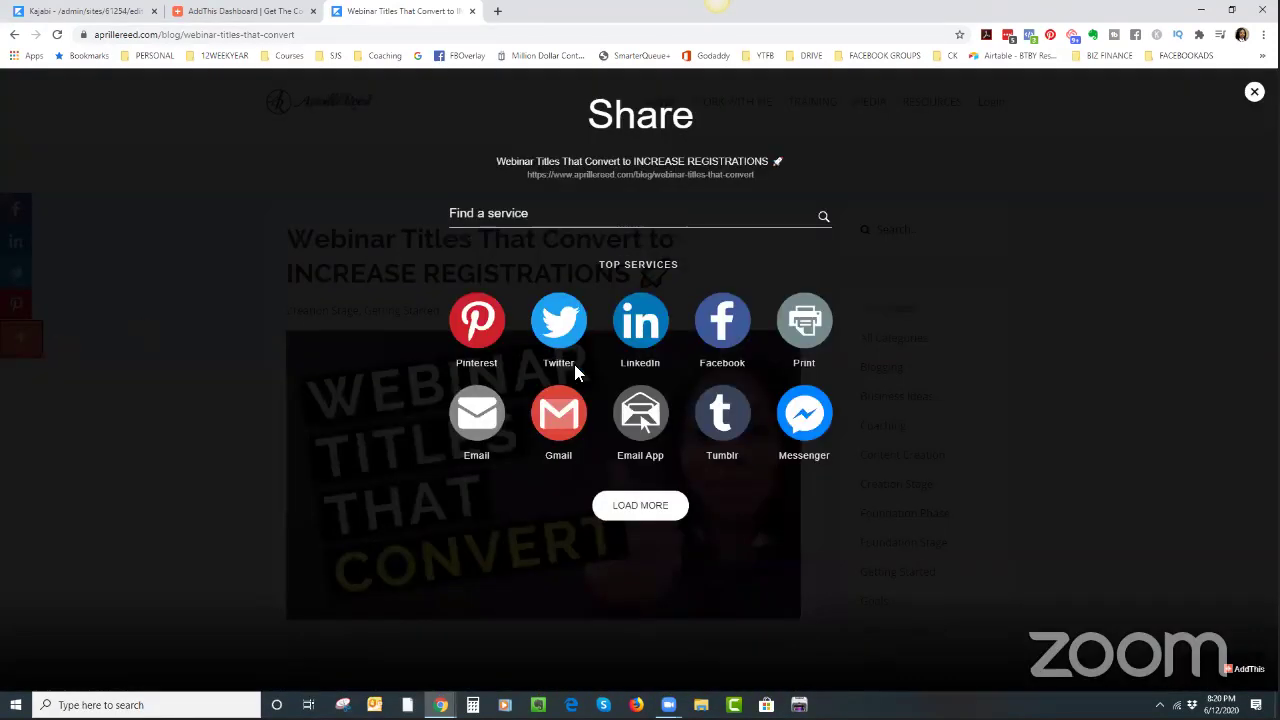
left_click(661, 506)
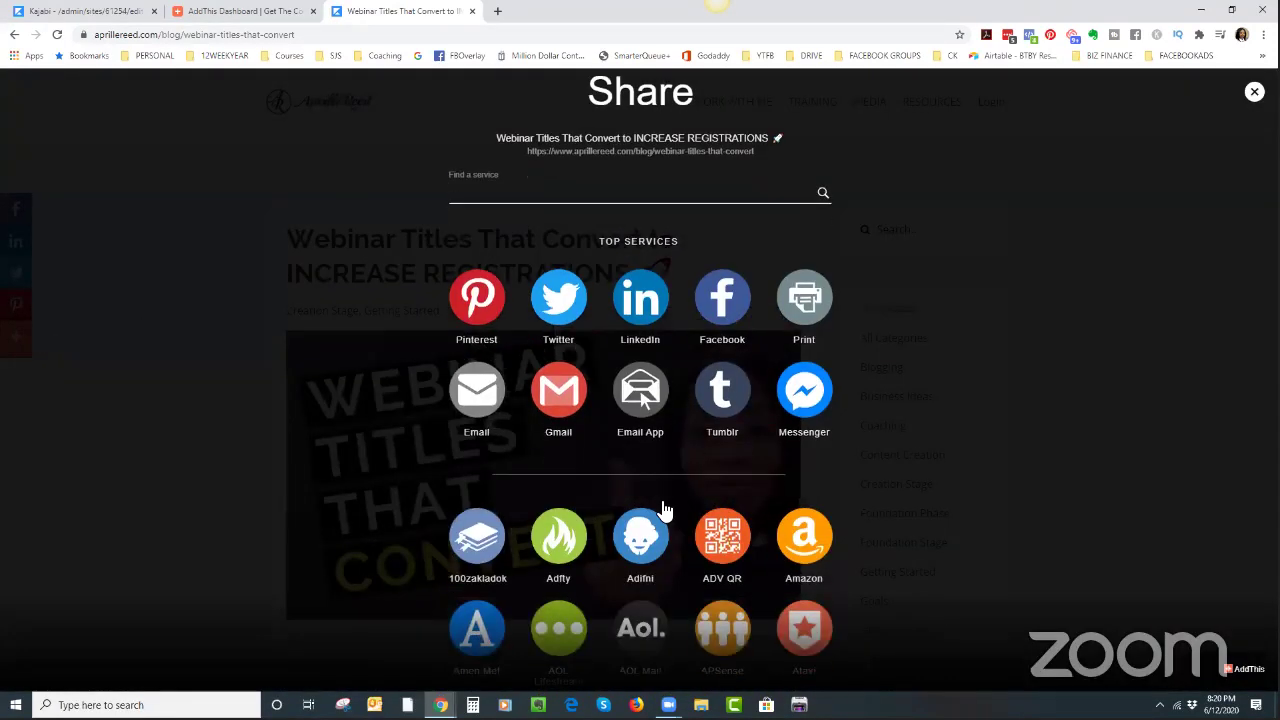
scroll(662, 510, "down", 3)
scroll(657, 363, "down", 3)
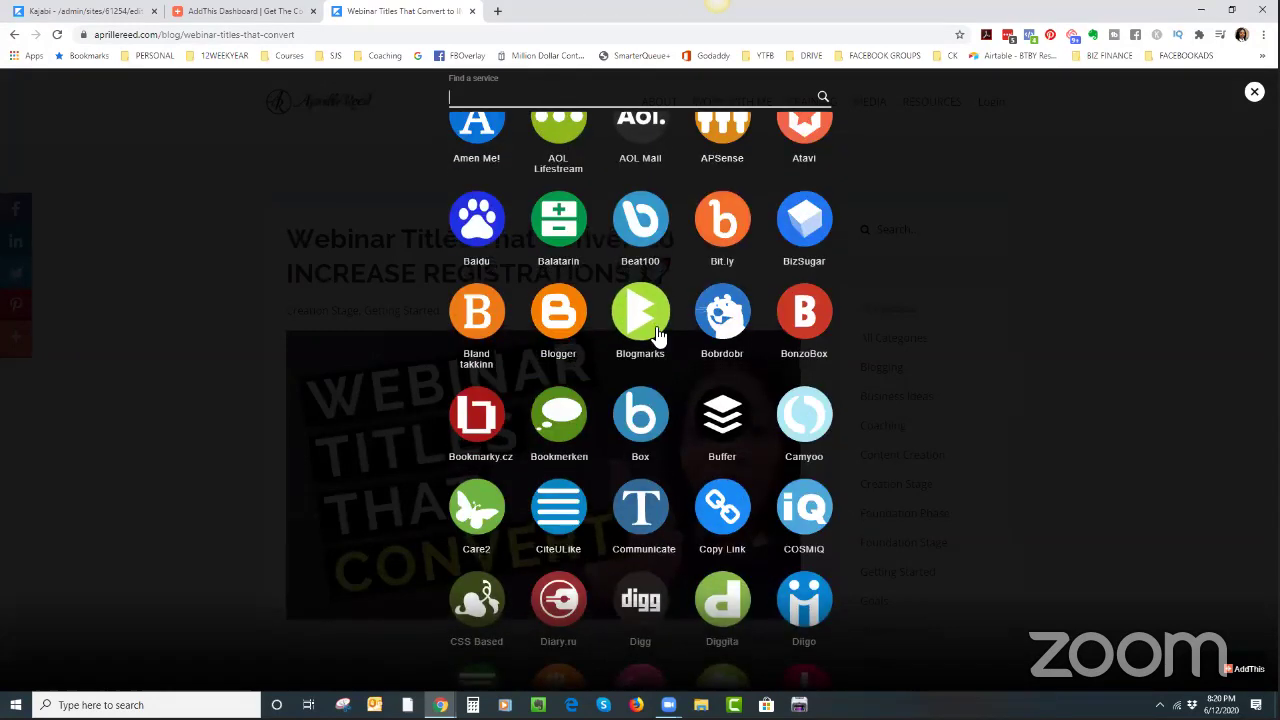
scroll(655, 337, "down", 5)
scroll(658, 337, "down", 2)
scroll(660, 380, "down", 3)
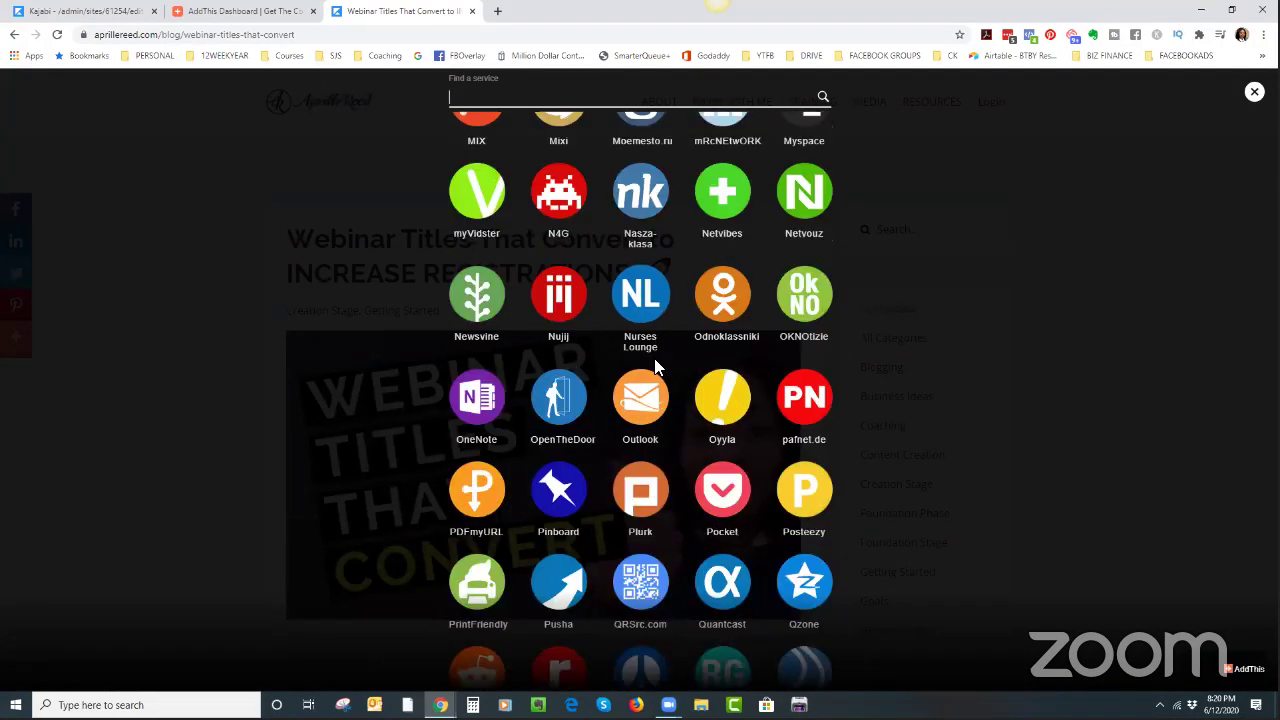
scroll(663, 420, "down", 3)
scroll(666, 470, "down", 3)
scroll(668, 500, "down", 3)
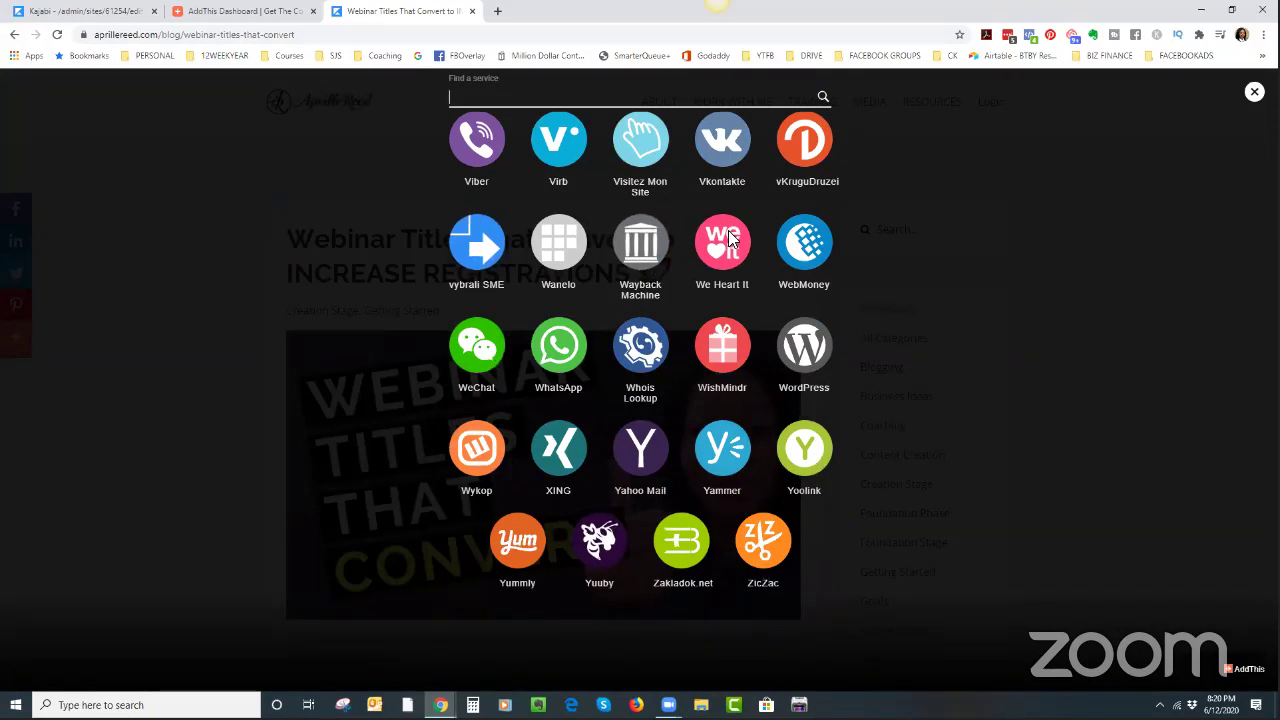
scroll(690, 272, "up", 1)
scroll(679, 392, "up", 2)
scroll(623, 370, "up", 1)
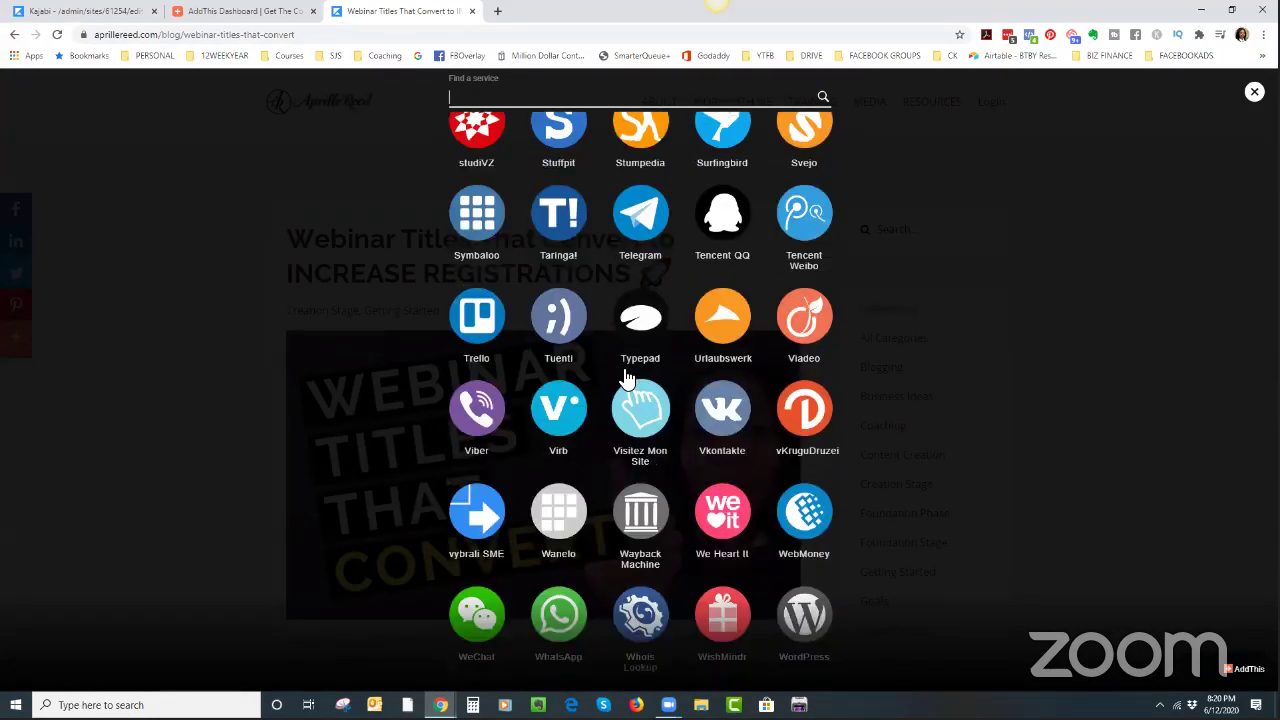
scroll(623, 368, "up", 4)
scroll(623, 368, "up", 3)
scroll(623, 368, "up", 3)
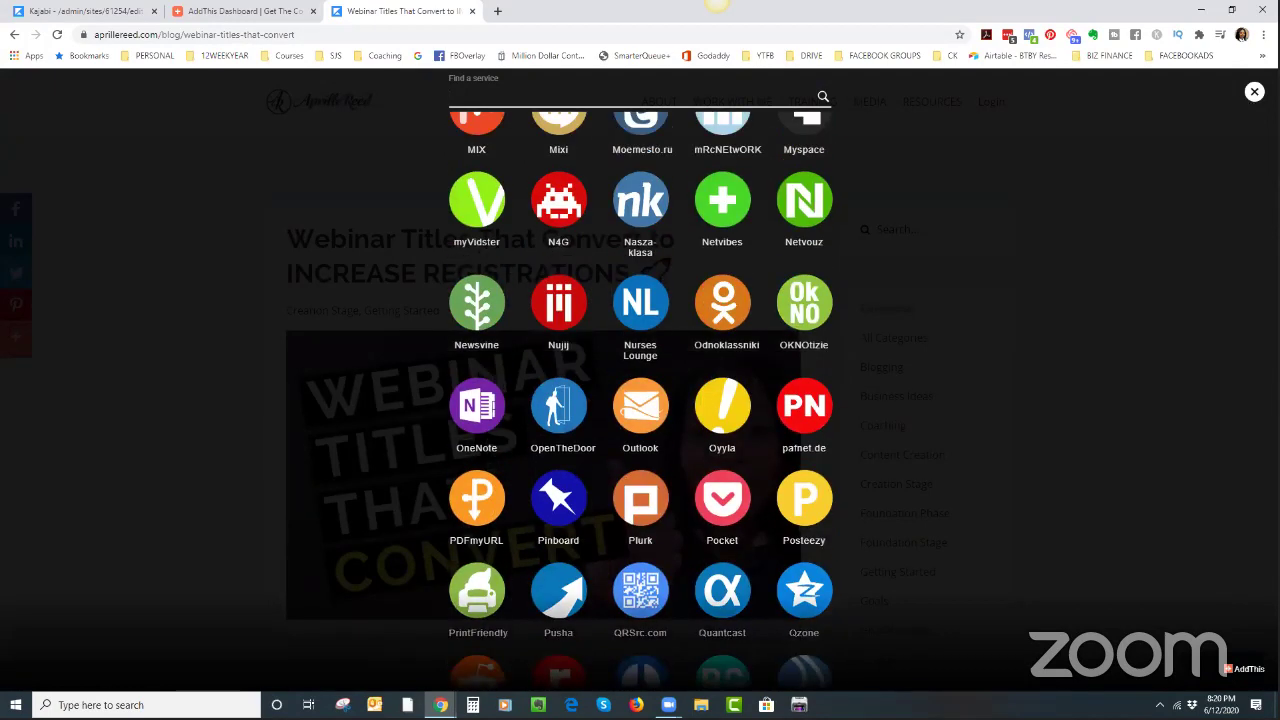
left_click(1076, 345)
mouse_move(631, 421)
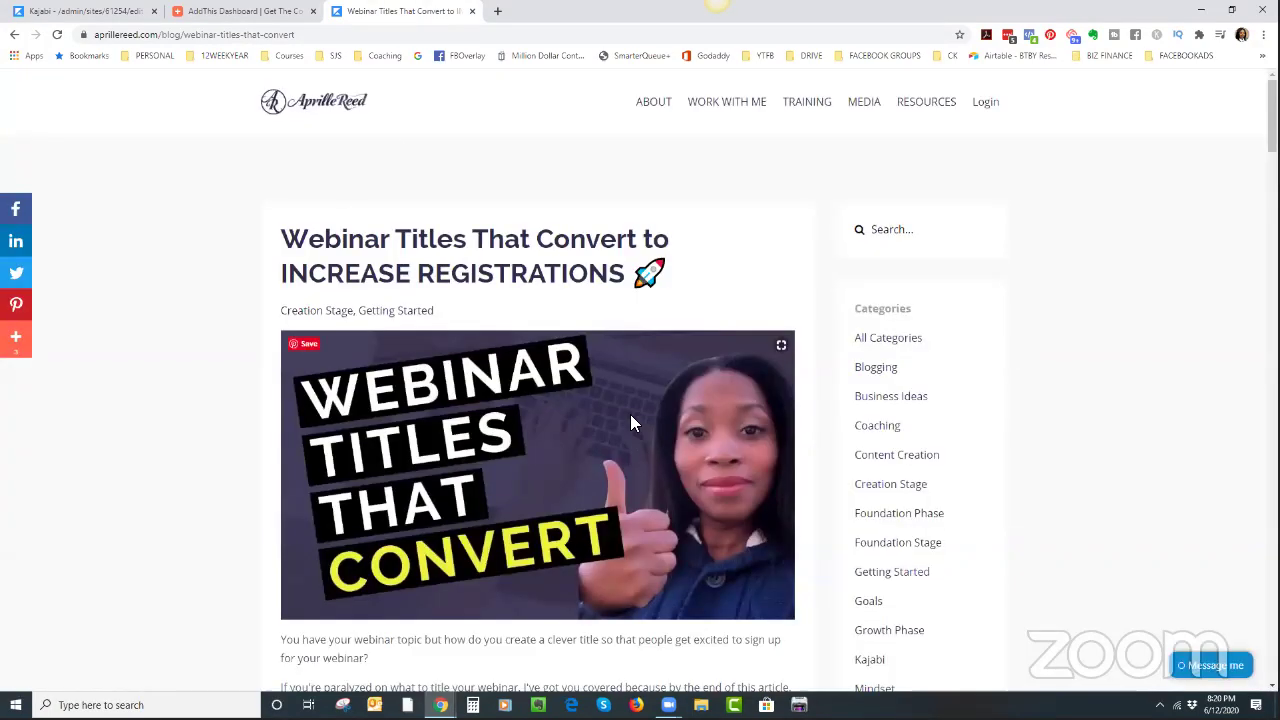